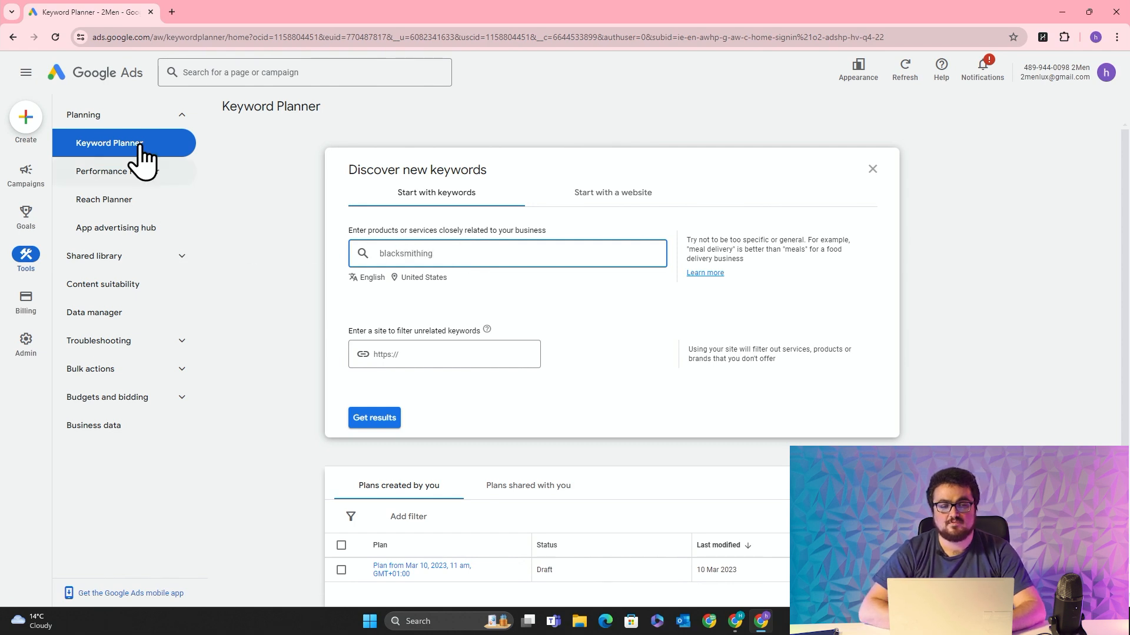
Step: Generate keyword ideas in Keyword Planner from the seed keyword "blacksmithing", keeping English and United States
left_click_drag(469, 256, 316, 267)
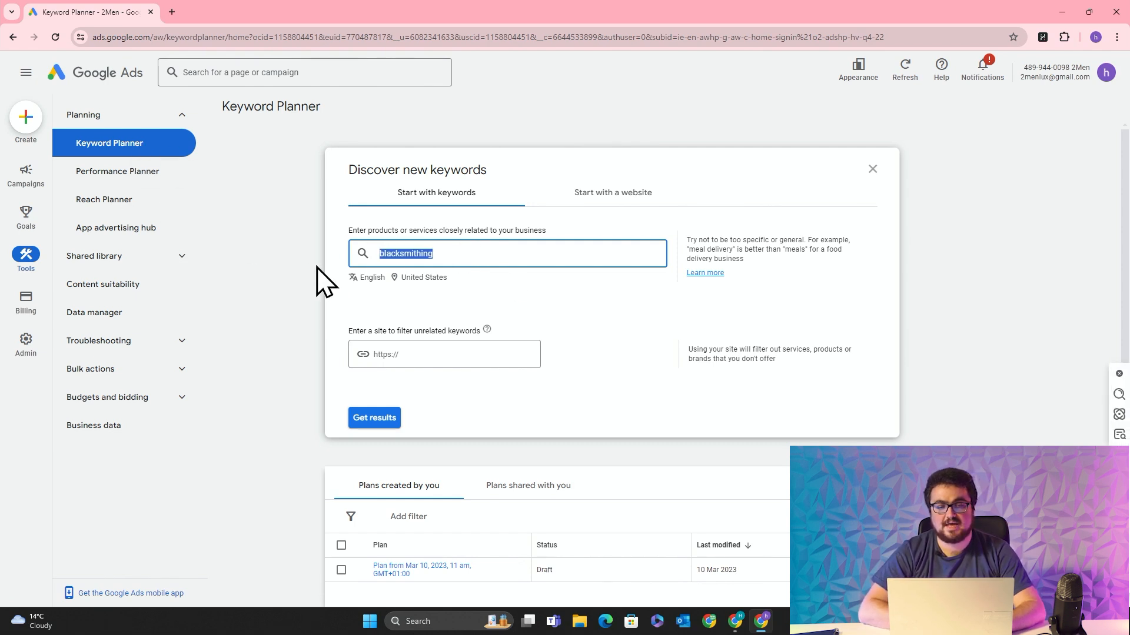
left_click(575, 150)
left_click(375, 418)
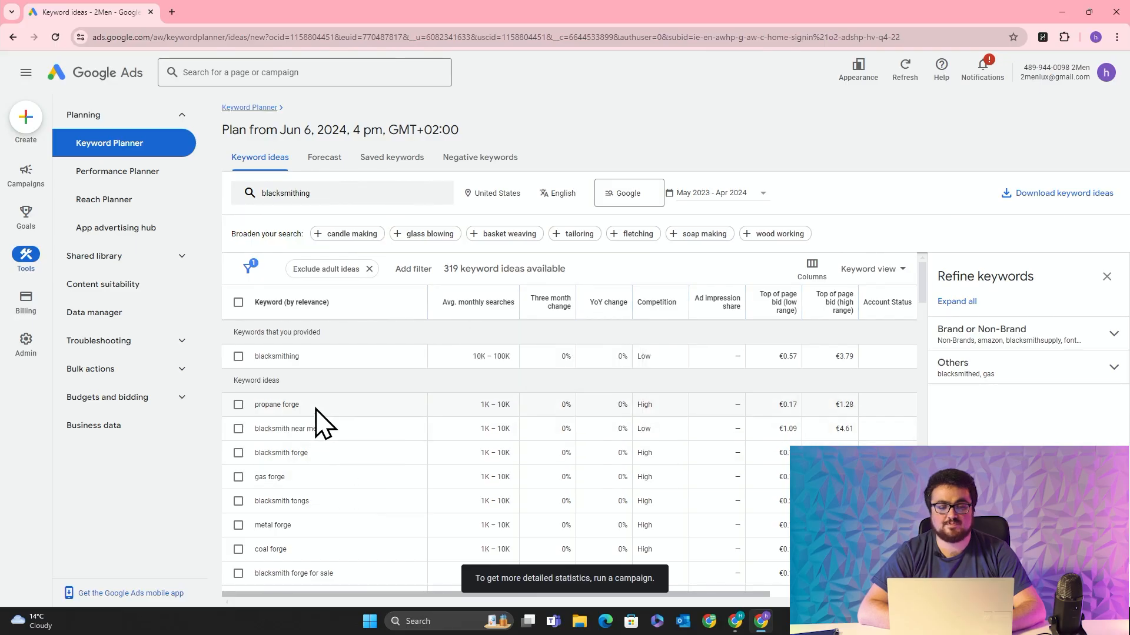
Step: Highlight the "propane forge" idea and sort the keyword ideas by average monthly searches in descending order
left_click_drag(299, 405, 253, 405)
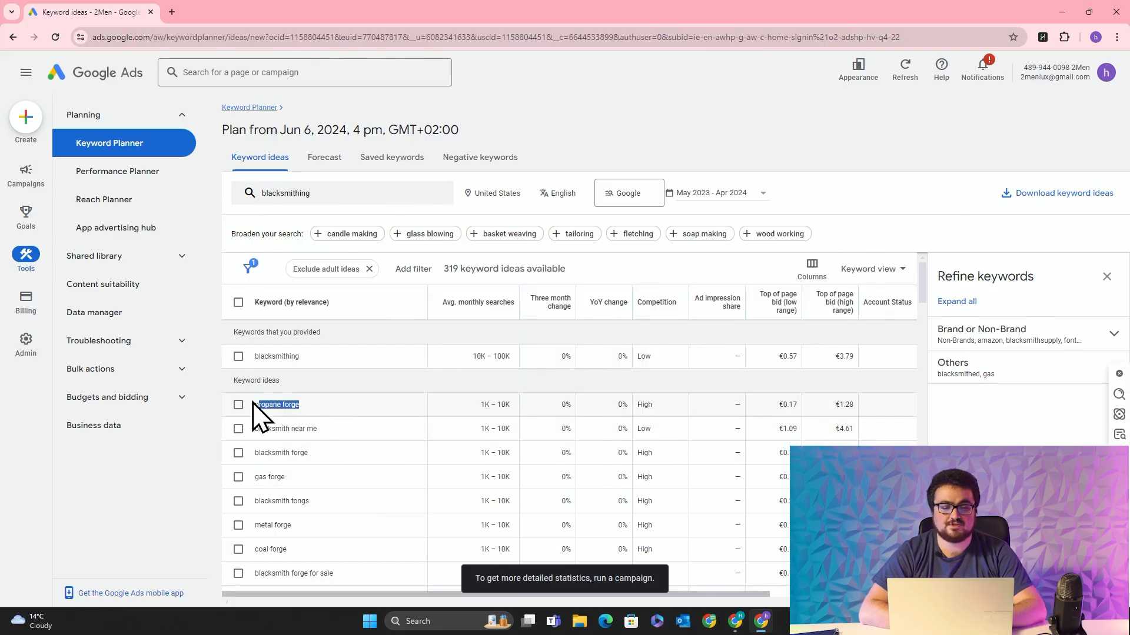
left_click(493, 318)
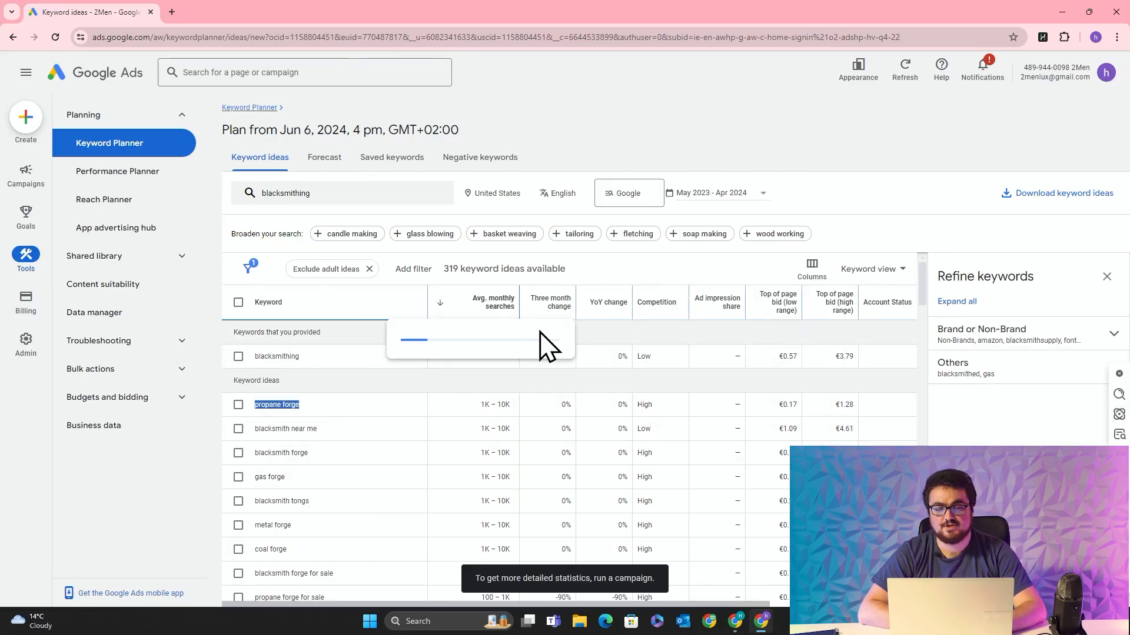
scroll(471, 391, "down", 1)
scroll(373, 406, "down", 1)
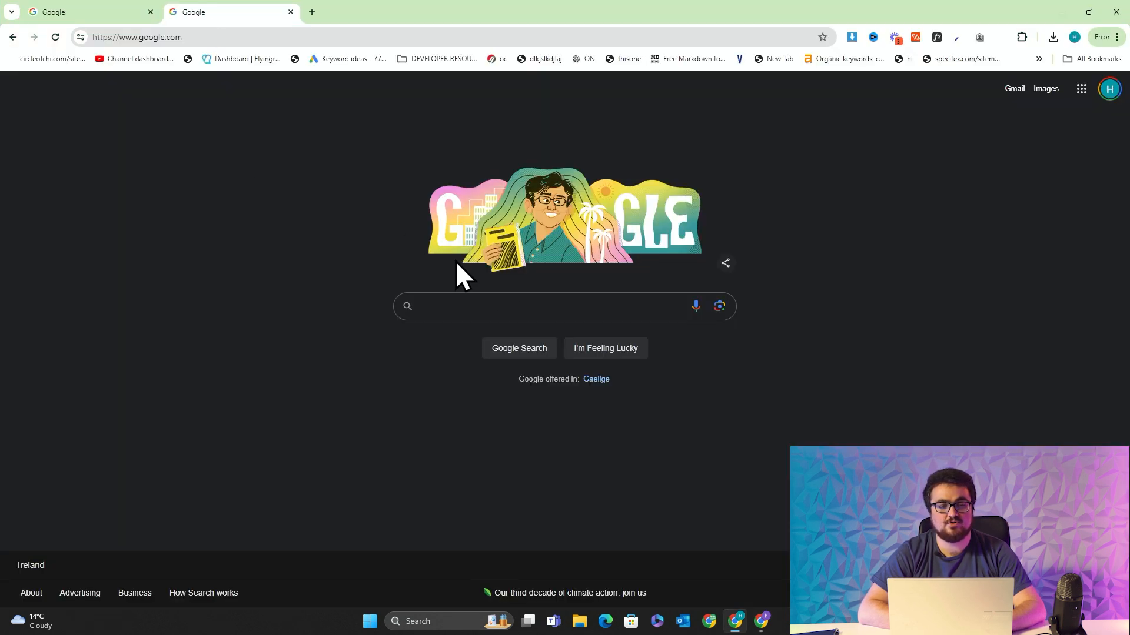
Step: Search Google for "propane forge" and look past the shopping ads to the organic results
left_click(487, 303)
type("propane forge")
key("Return")
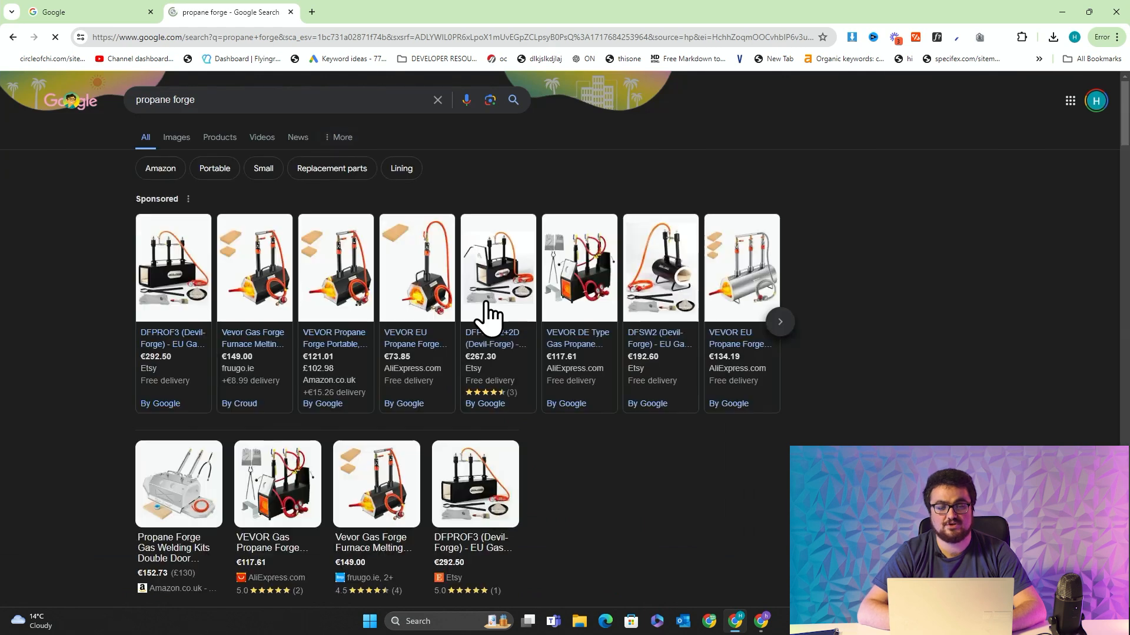
scroll(10, 456, "down", 2)
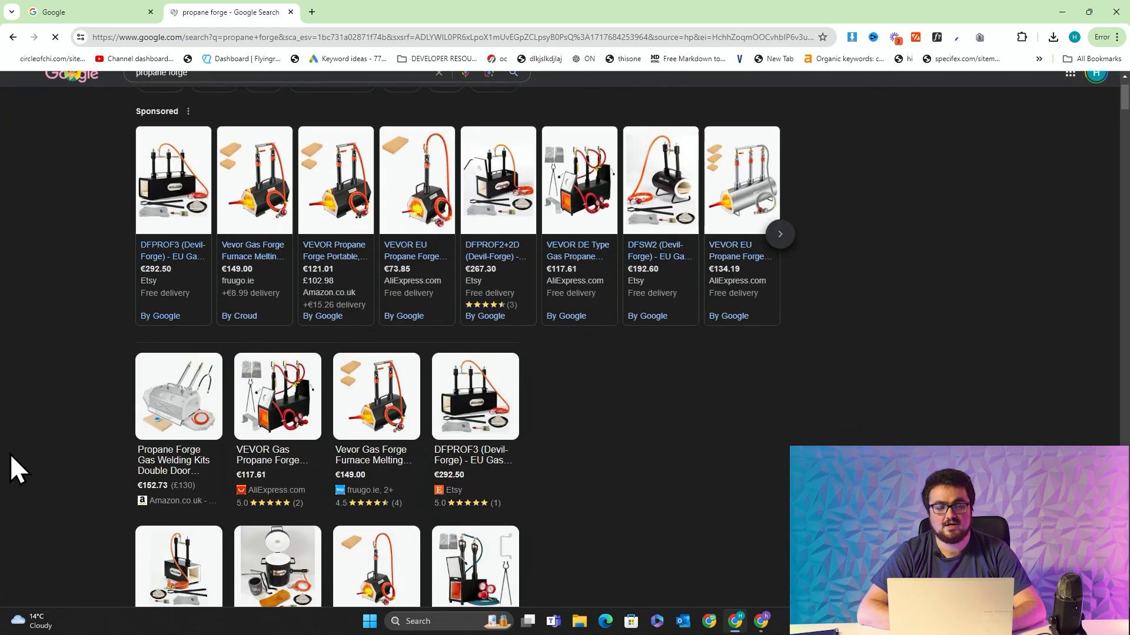
scroll(10, 453, "down", 10)
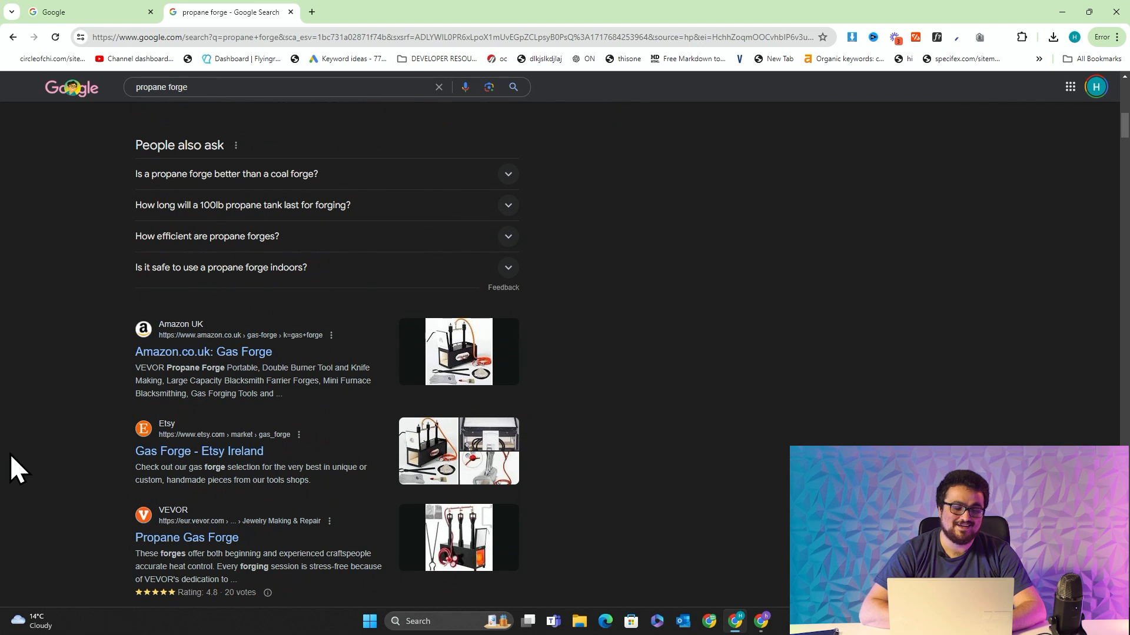
scroll(10, 453, "down", 1)
scroll(9, 454, "down", 1)
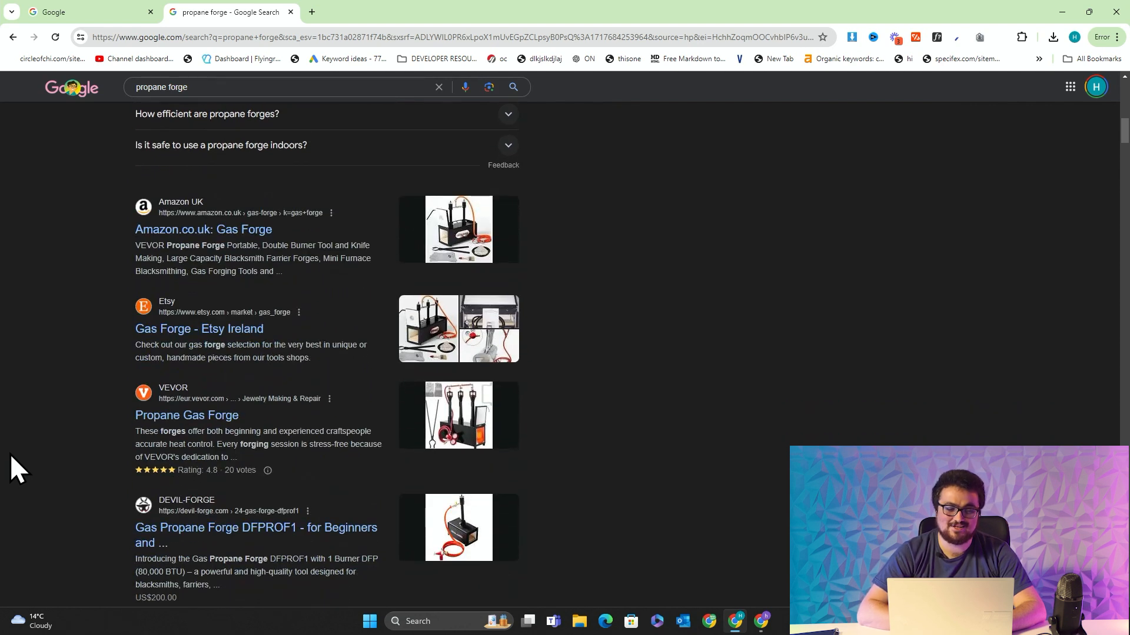
Step: Open VEVOR's Propane Gas Forge result in a new tab, view its category page, and return to the search results
middle_click(170, 417)
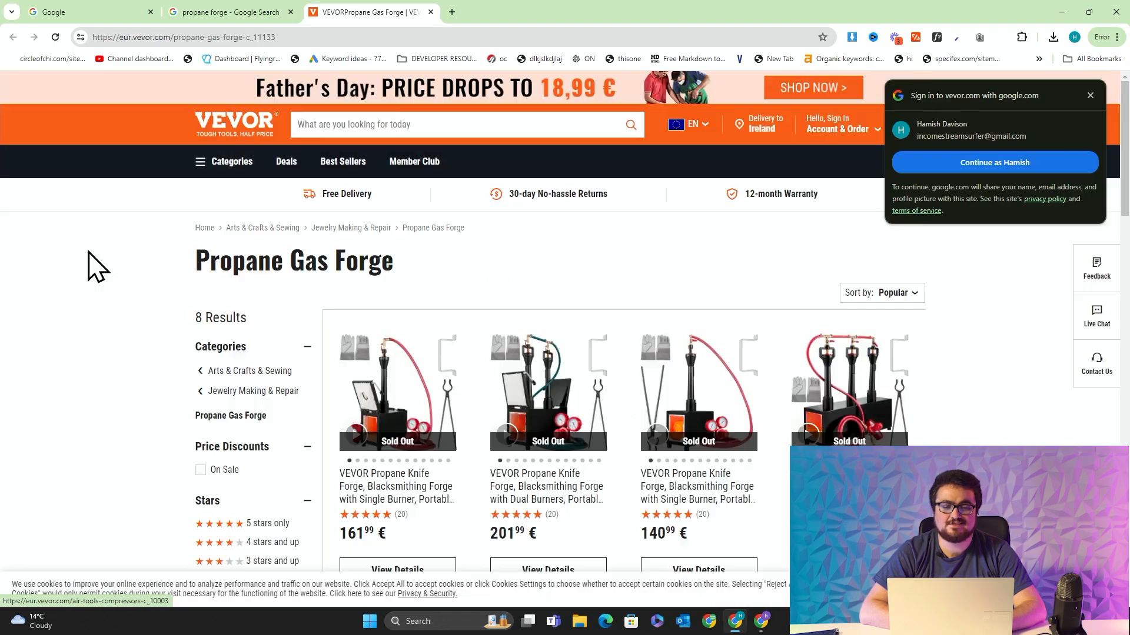
mouse_move(247, 161)
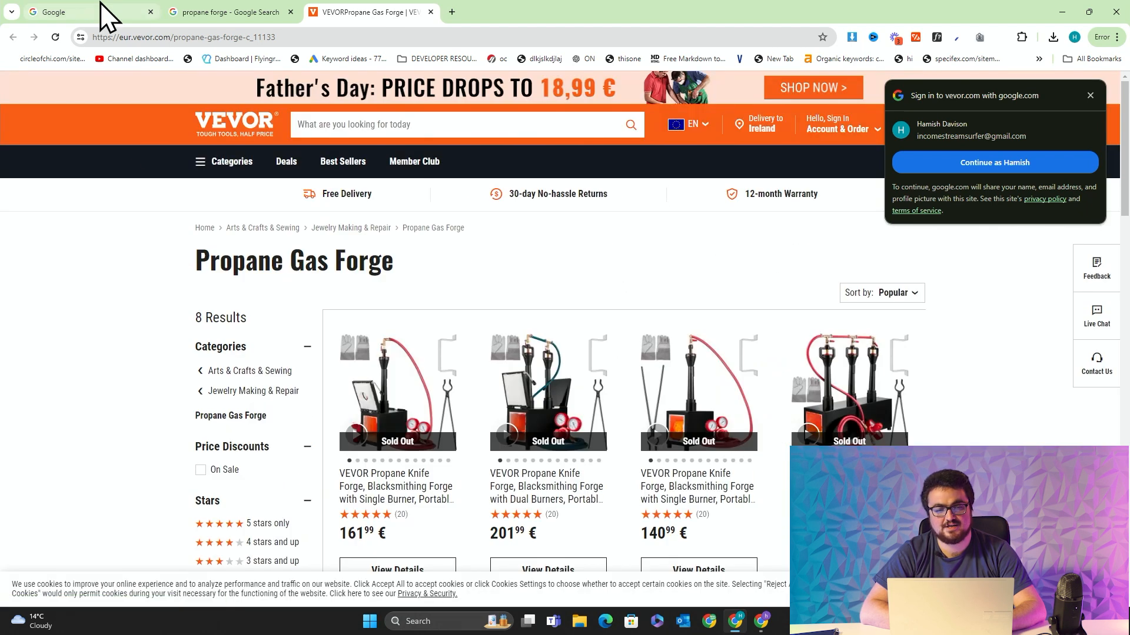
left_click(102, 7)
left_click(216, 5)
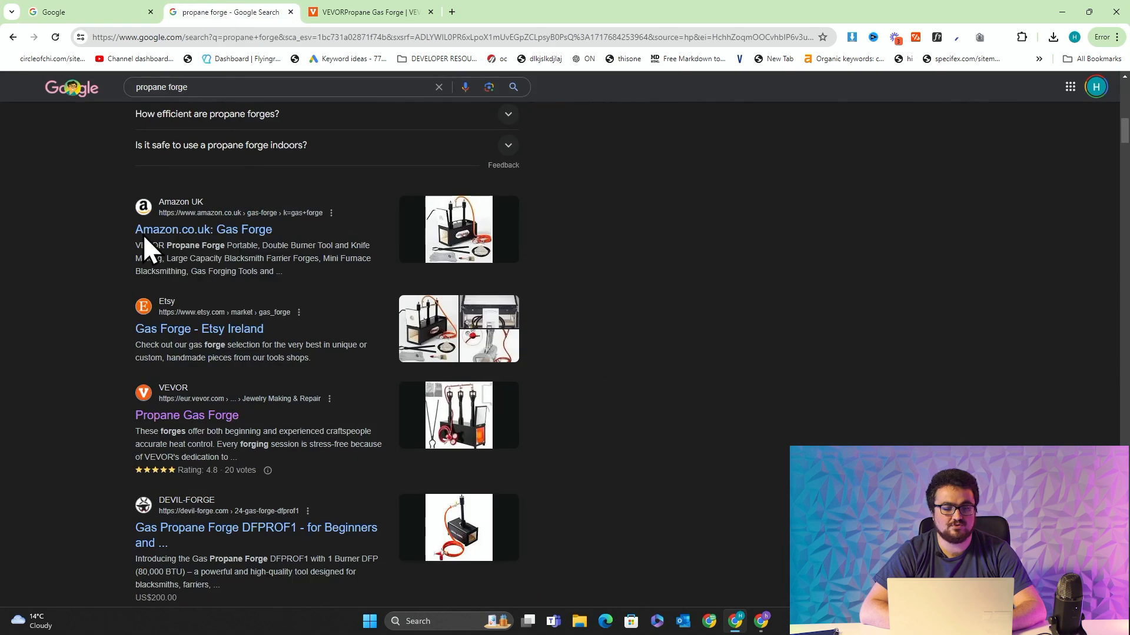
Step: Open the DEVIL-FORGE Gas Propane Forge DFPROF1 result in a separate tab and review its product page and site categories
middle_click(227, 532)
left_click_drag(372, 3, 256, 2)
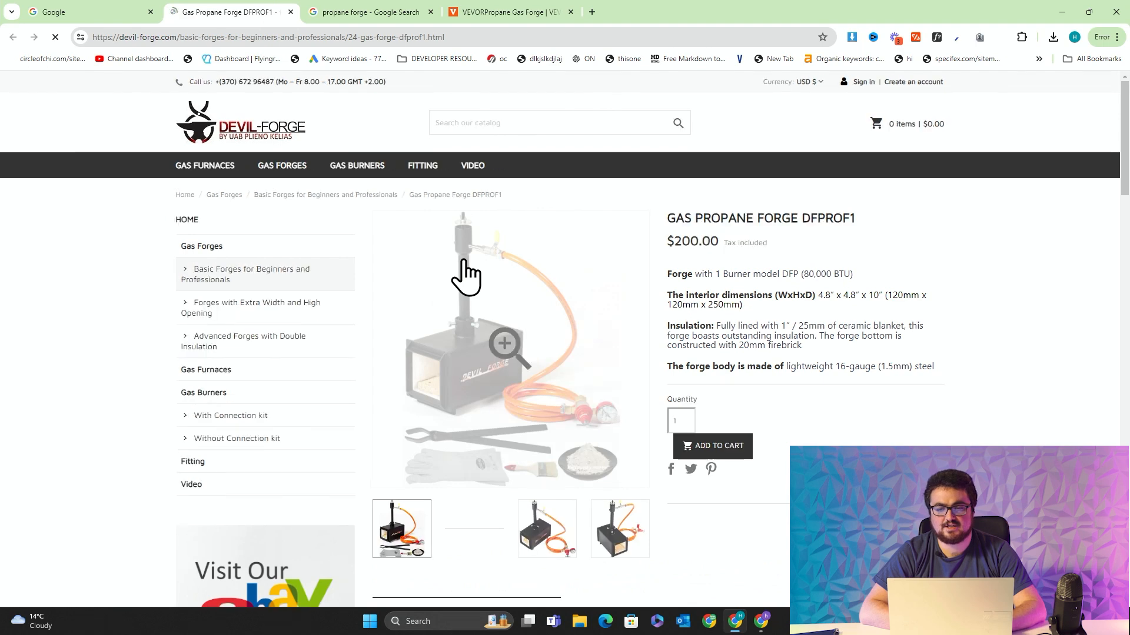
scroll(830, 324, "down", 4)
scroll(820, 311, "up", 4)
scroll(819, 312, "down", 18)
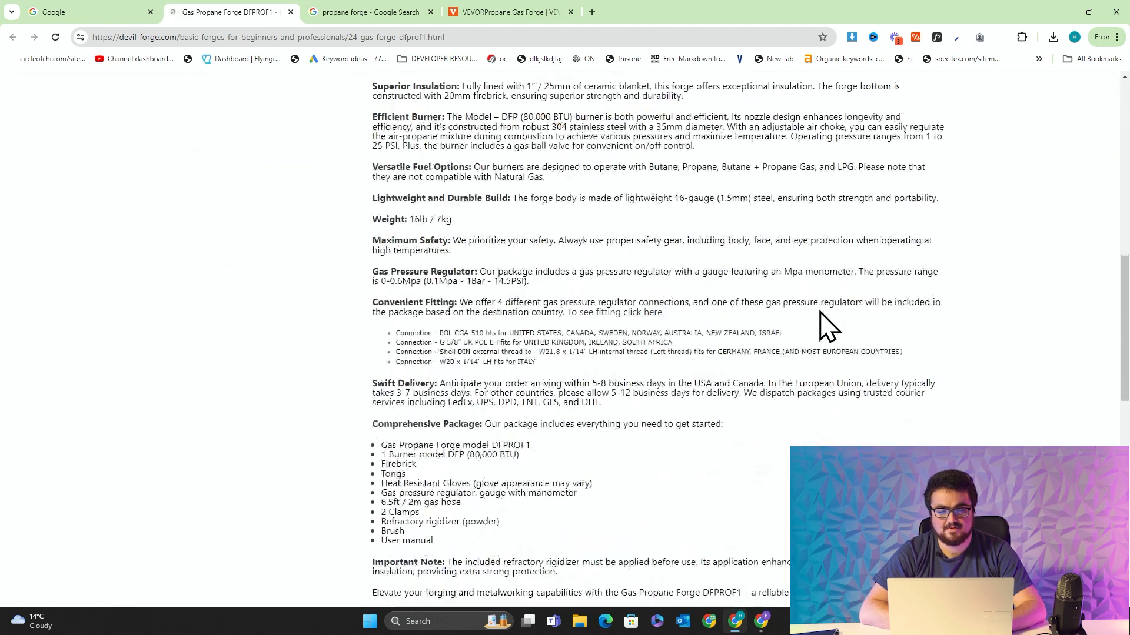
scroll(819, 311, "up", 15)
scroll(830, 326, "up", 4)
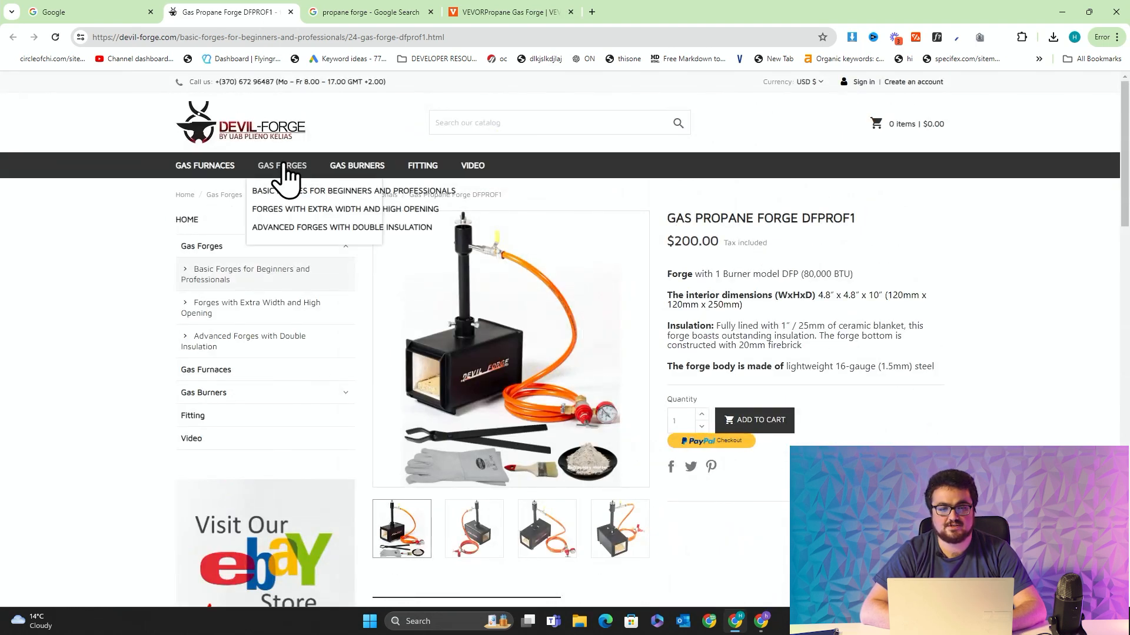
Step: Return to the "propane forge" search results and examine which kinds of sites rank further down the page
left_click(109, 7)
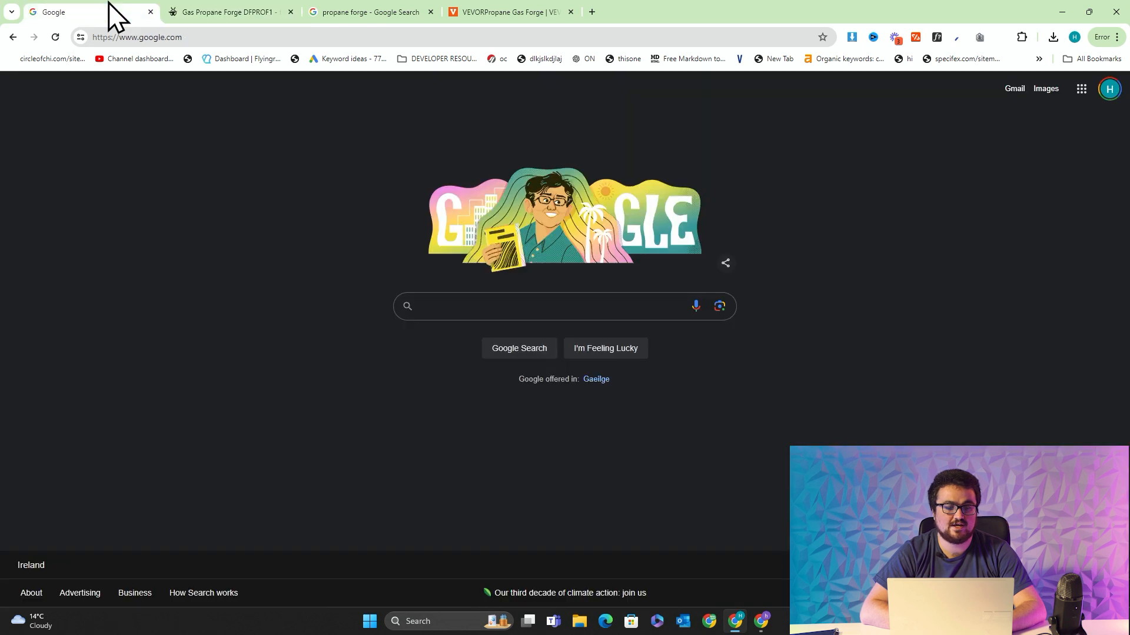
left_click(370, 10)
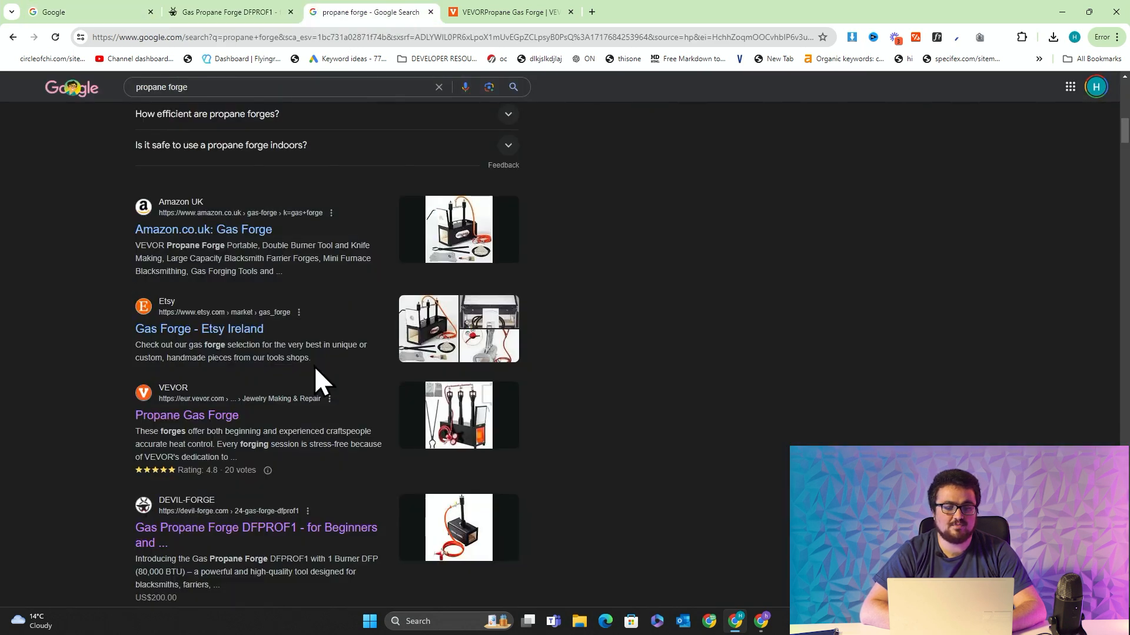
scroll(314, 366, "down", 2)
scroll(512, 378, "down", 2)
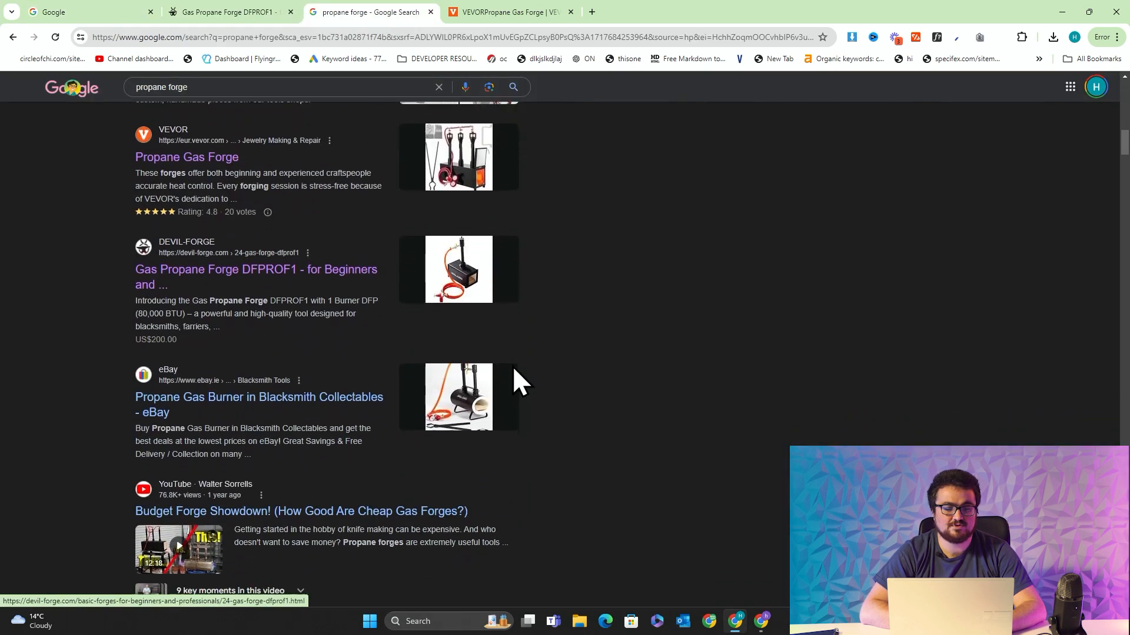
scroll(513, 365, "down", 5)
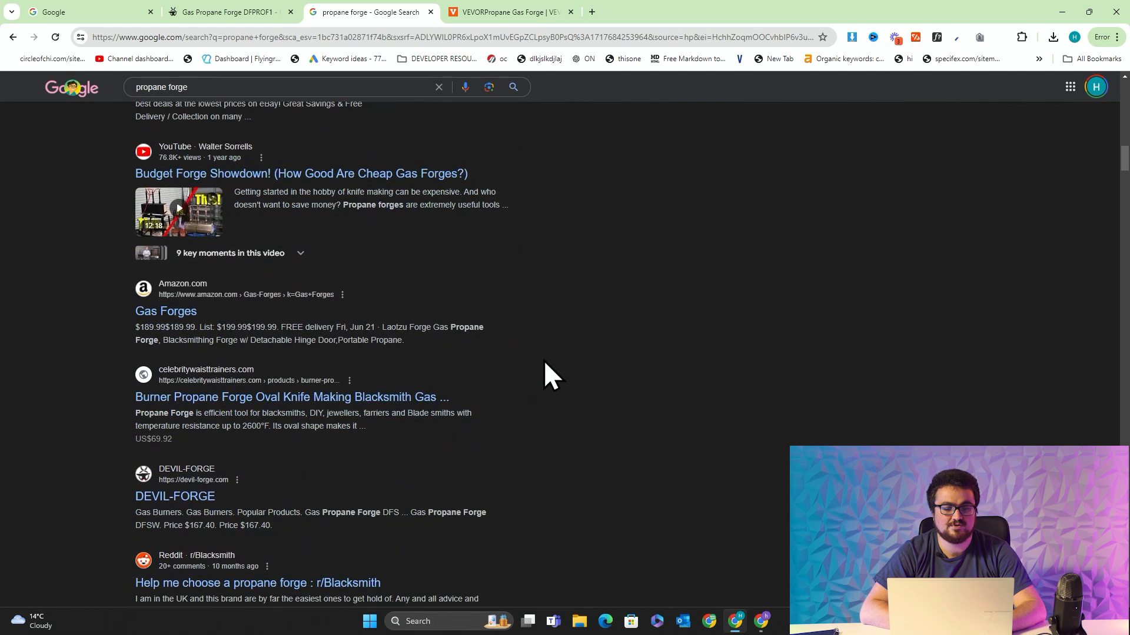
scroll(547, 361, "down", 5)
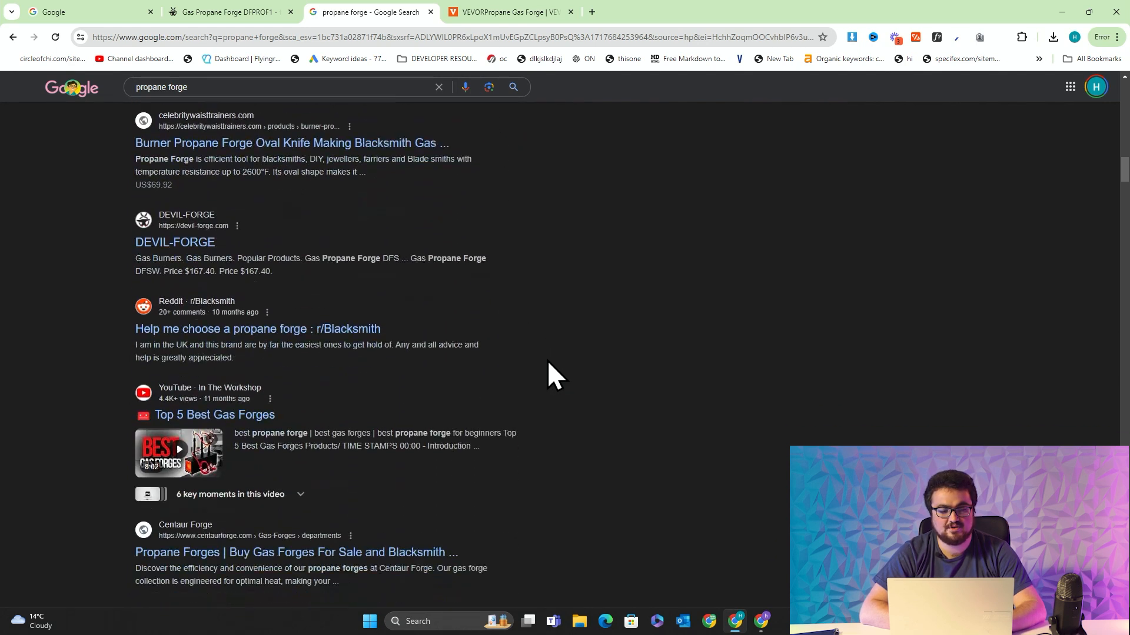
scroll(547, 361, "down", 4)
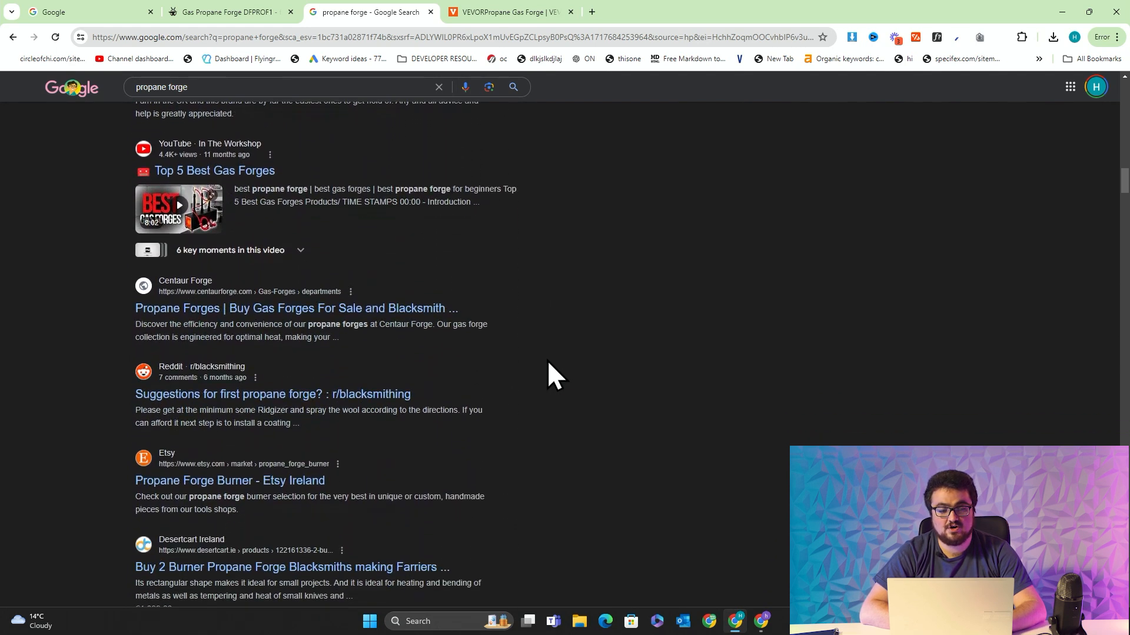
scroll(547, 360, "down", 1)
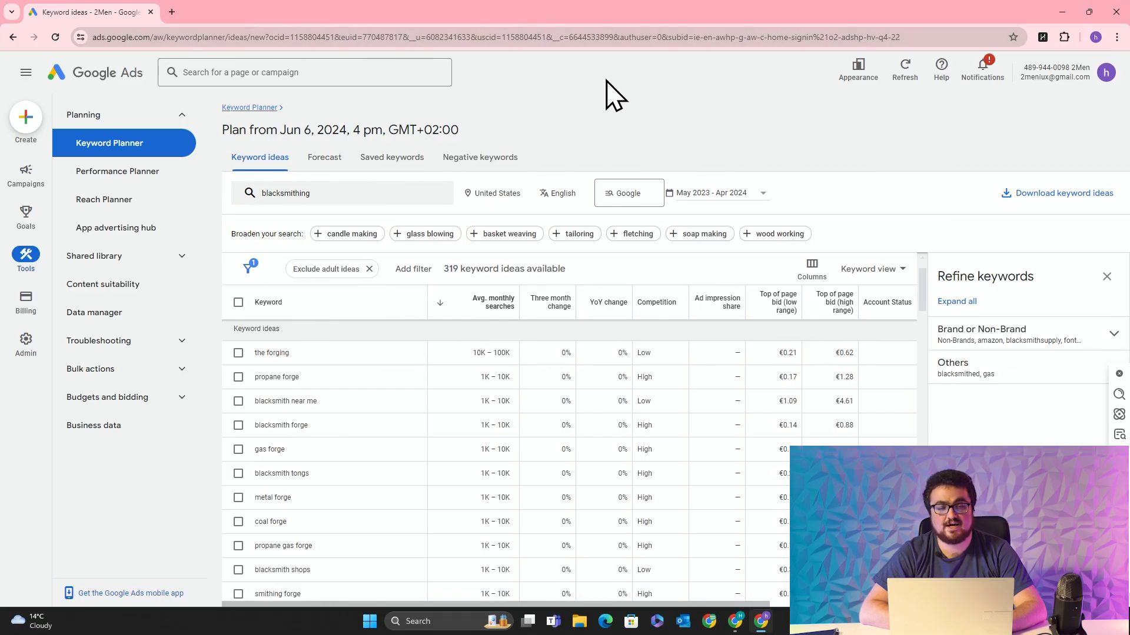
left_click(332, 200)
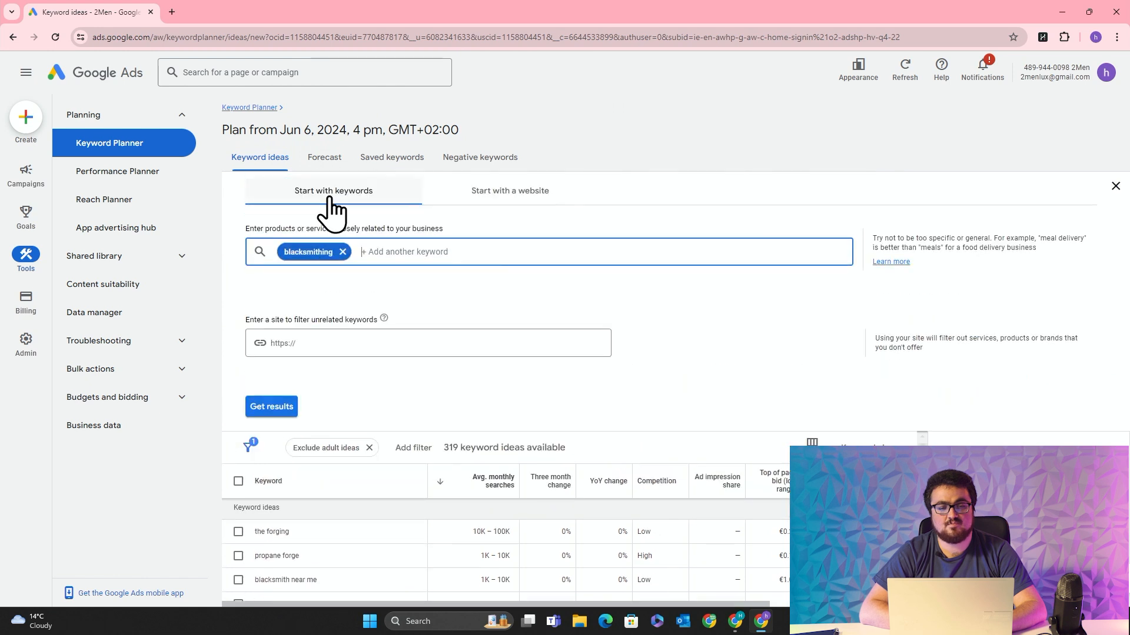
left_click(522, 199)
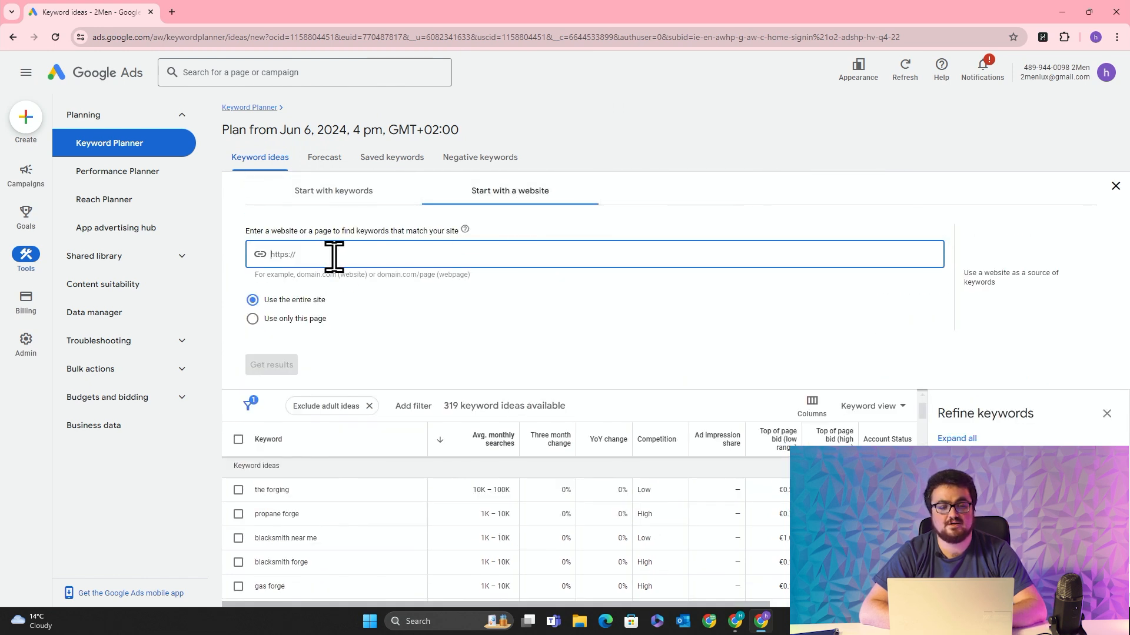
type("https://devil-forge.com/")
left_click(274, 370)
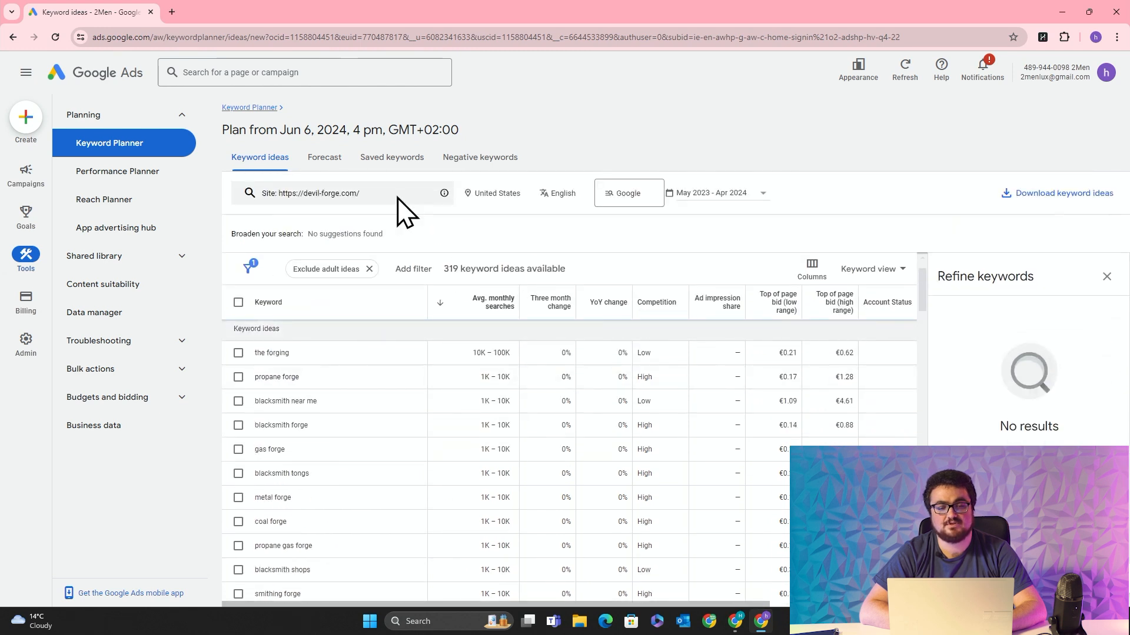
left_click(398, 197)
left_click(276, 369)
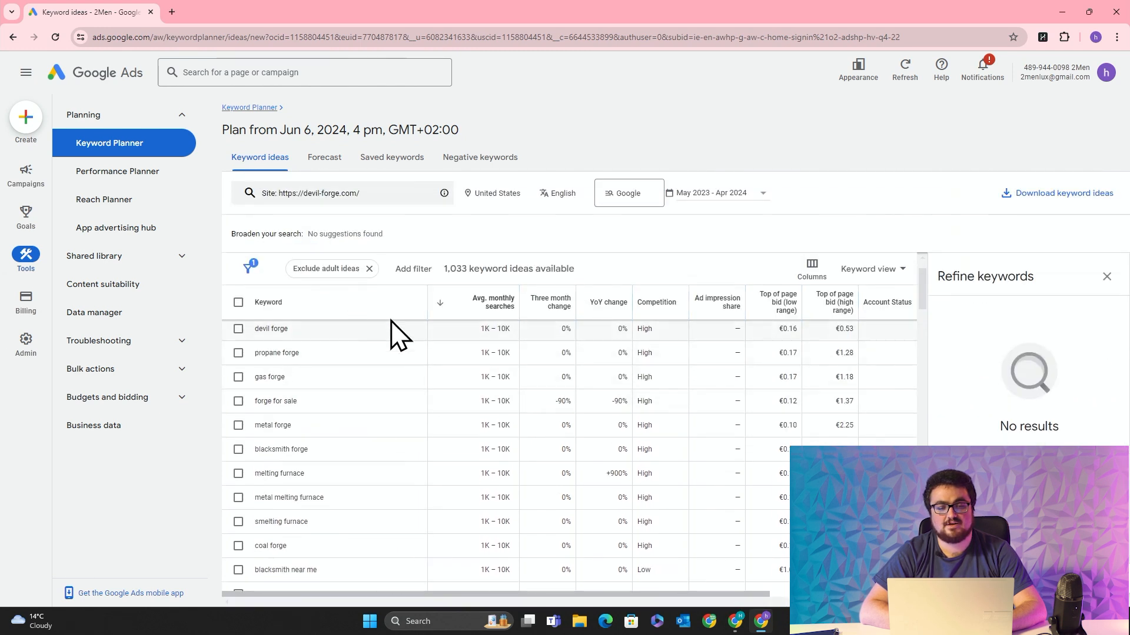
Step: Review the devil-forge.com keyword ideas and sort them by three month change in descending order
scroll(450, 436, "up", 1)
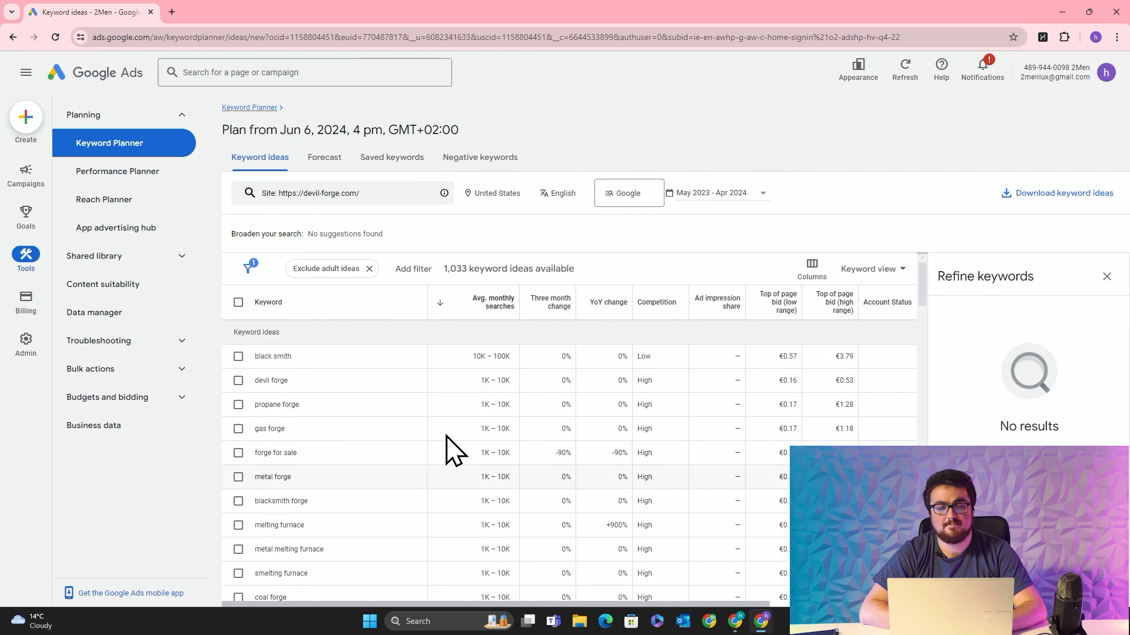
scroll(412, 348, "down", 1)
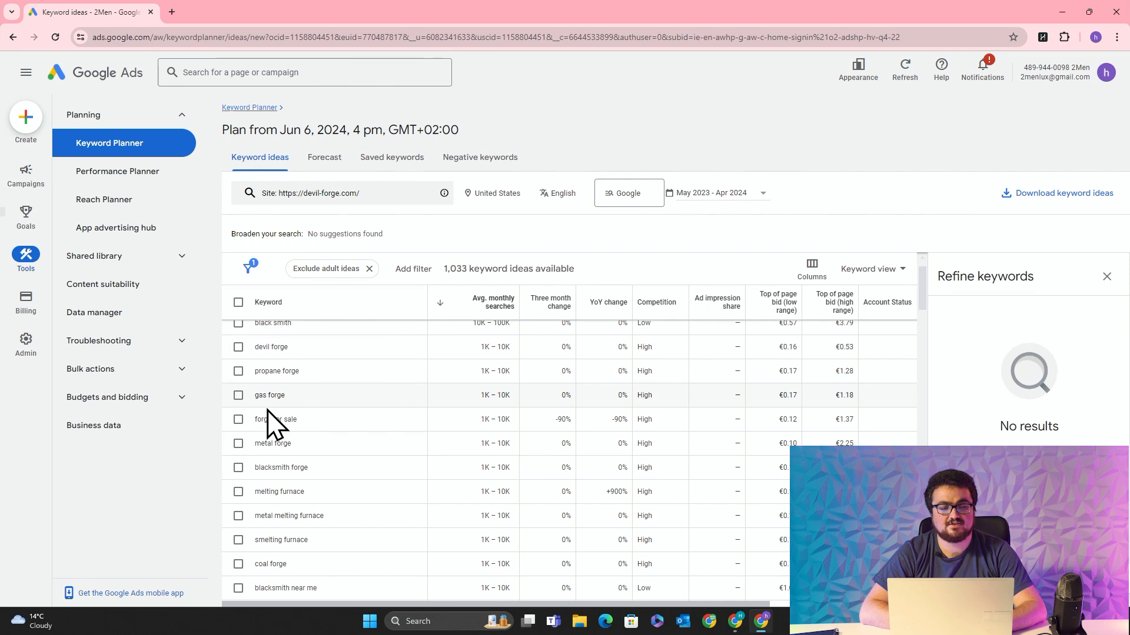
scroll(341, 444, "down", 3)
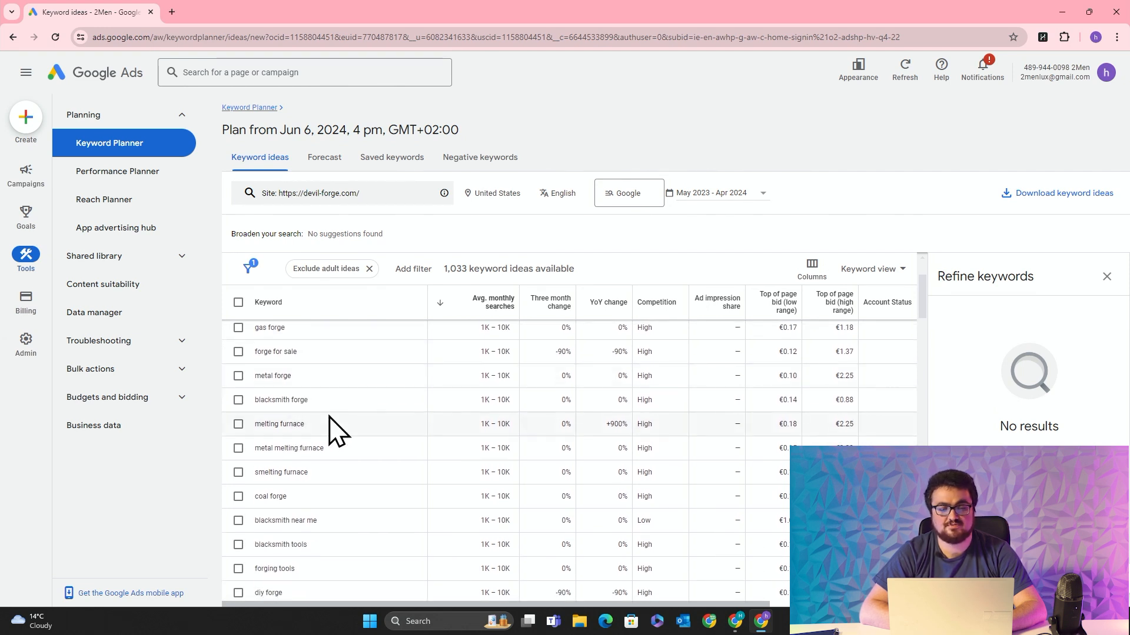
scroll(359, 399, "up", 1)
scroll(359, 398, "down", 2)
scroll(366, 400, "up", 2)
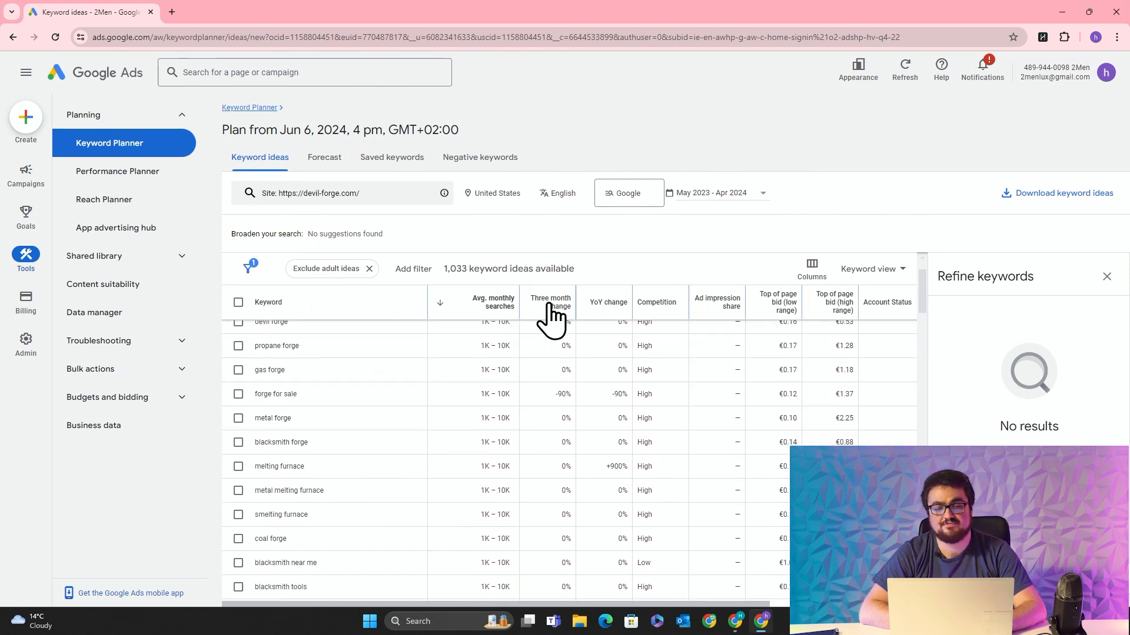
mouse_move(552, 319)
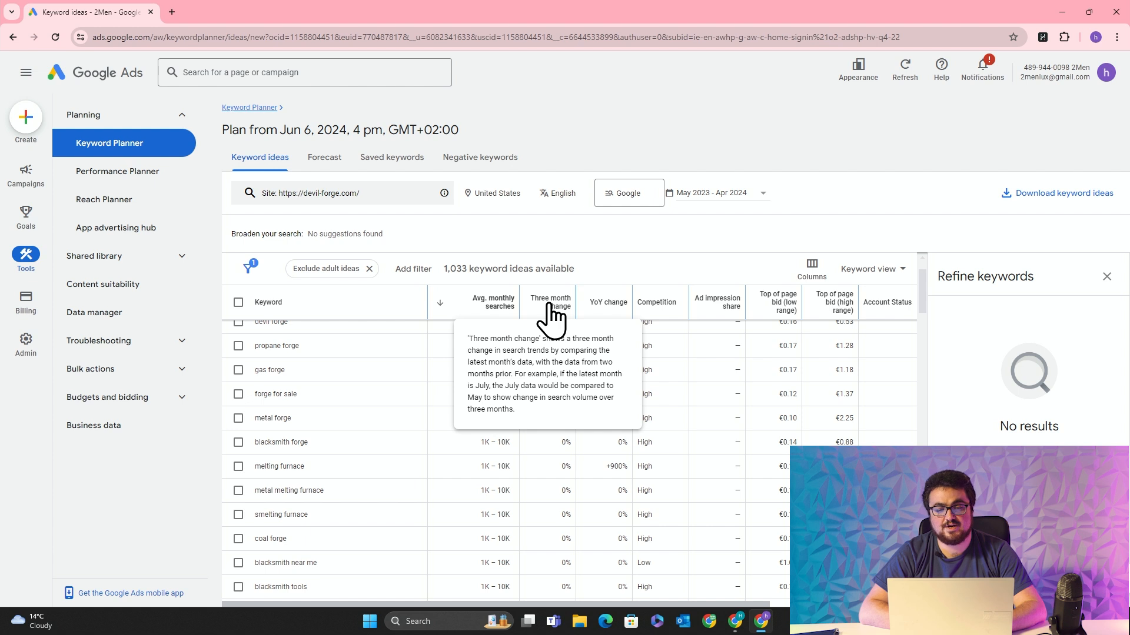
left_click(552, 317)
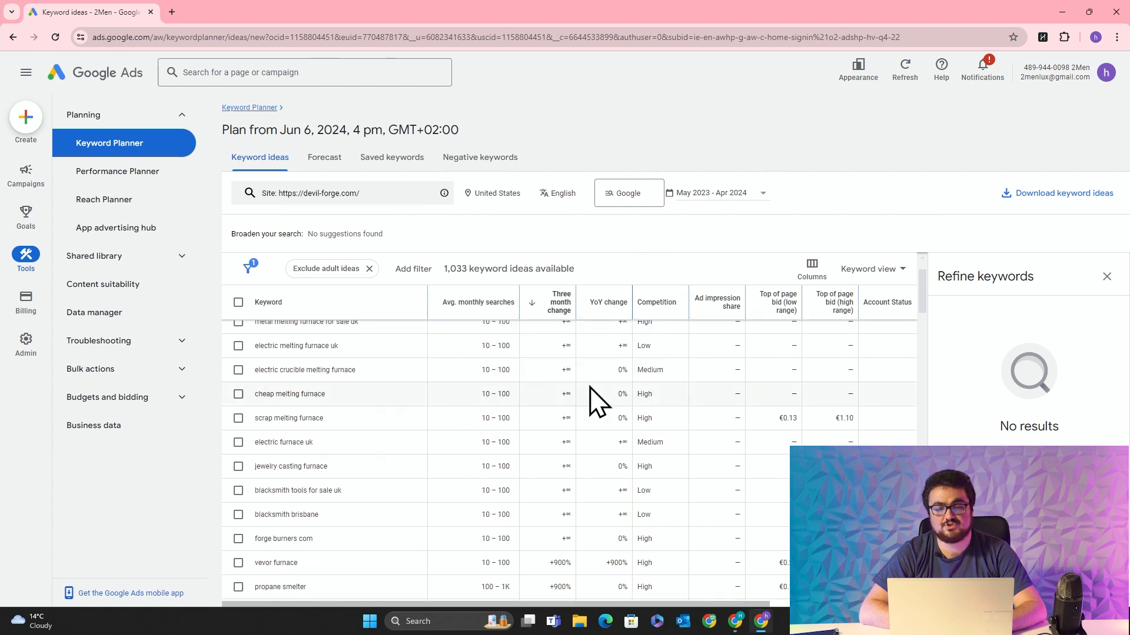
scroll(595, 400, "up", 1)
scroll(504, 369, "down", 1)
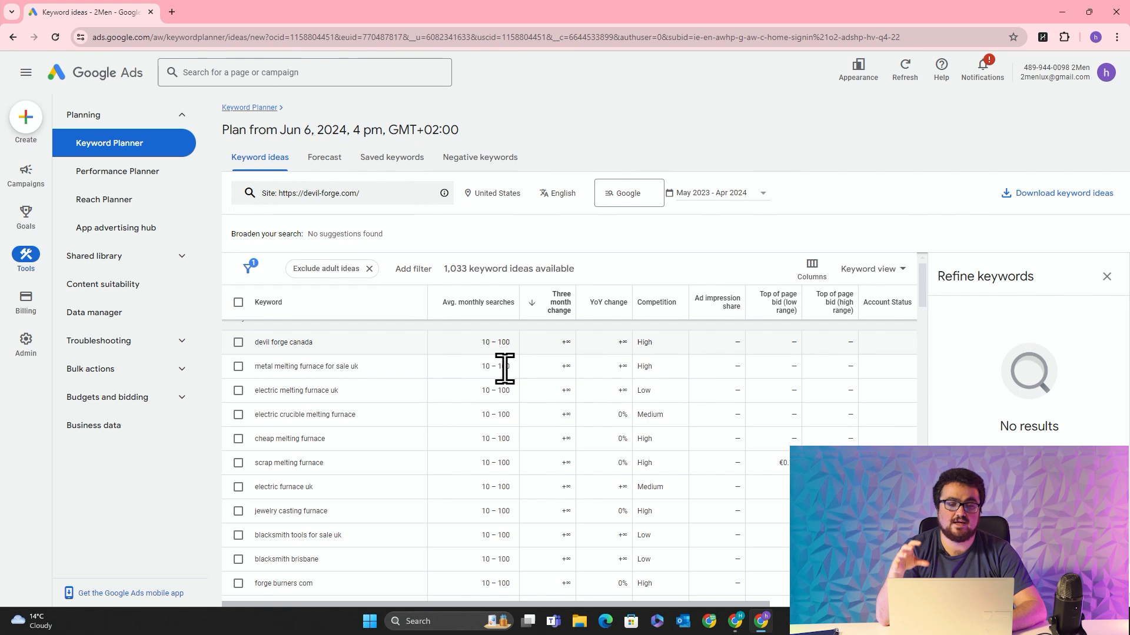
Step: Copy the keyword "electric crucible melting furnace" and search Google for it in a new tab
triple_click(323, 416)
key("ctrl+c")
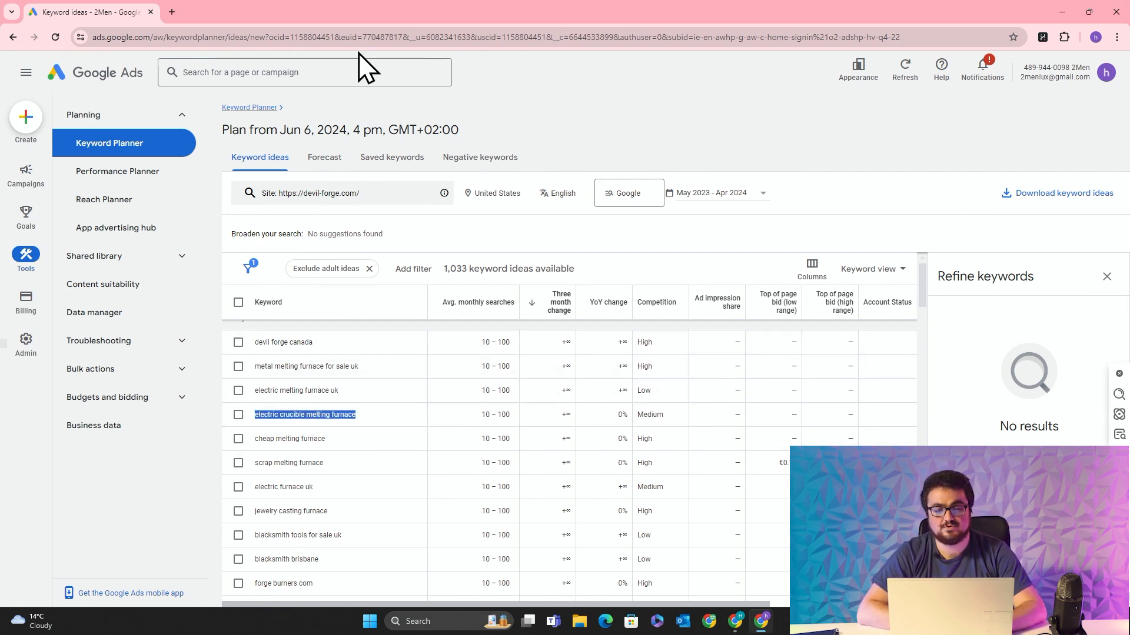
left_click(172, 13)
type("go")
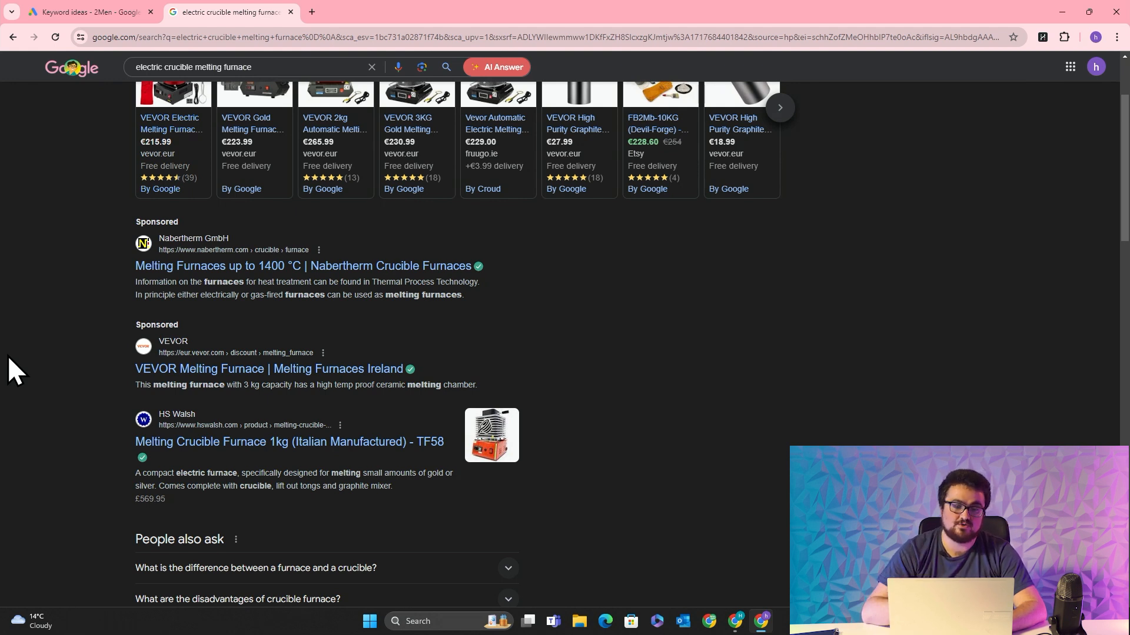
Step: Open Google Trends in a new tab by searching Google for "trends"
scroll(8, 355, "up", 2)
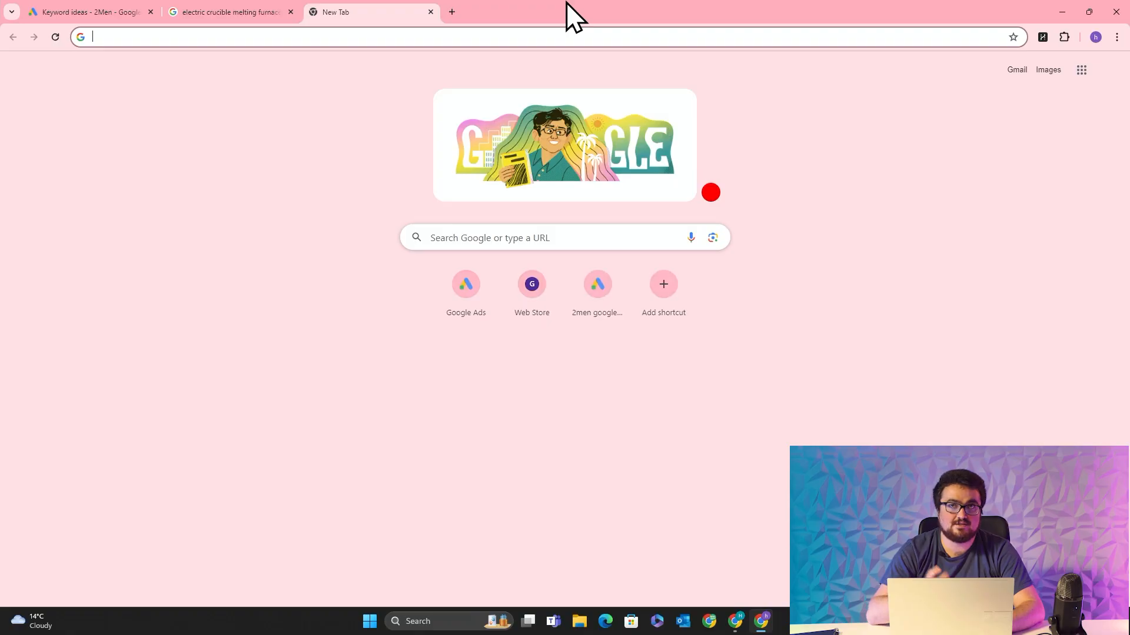
type("gogoel.c")
key("ctrl+a")
key("BackSpace")
type("gogole")
key("ctrl+a")
key("BackSpace")
type("google")
key("Return")
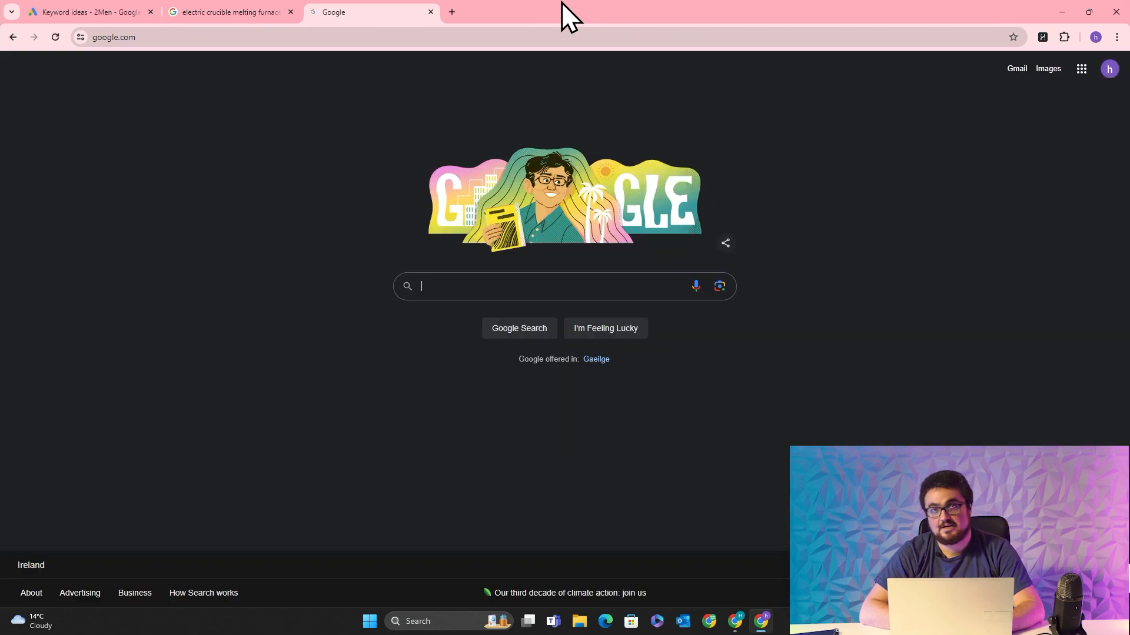
type("trends")
key("Return")
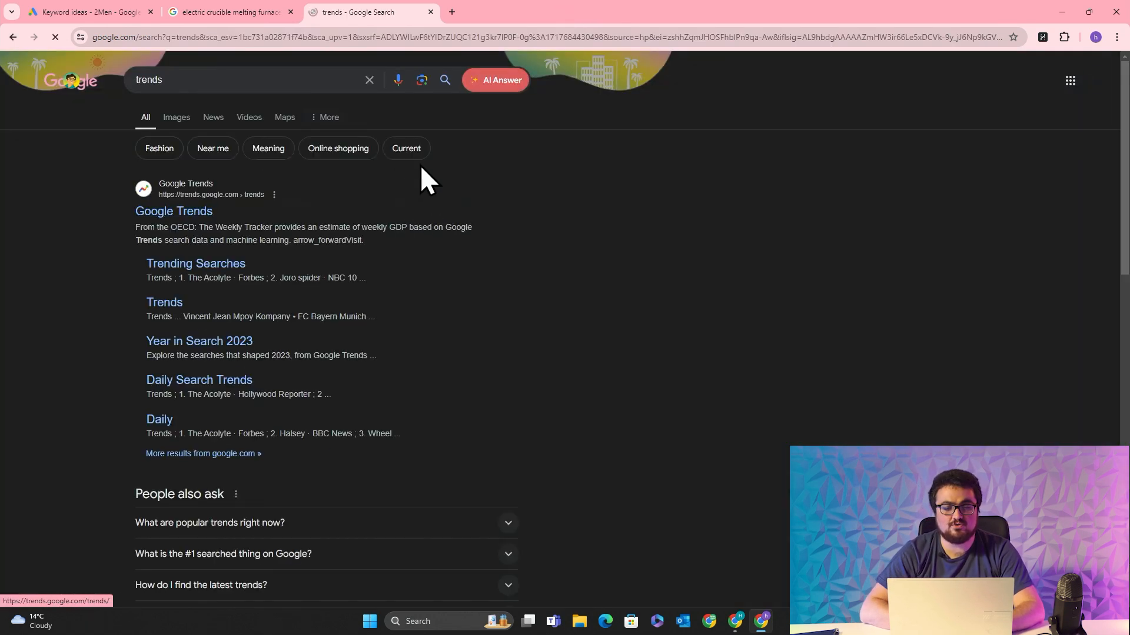
mouse_move(224, 213)
left_click(174, 213)
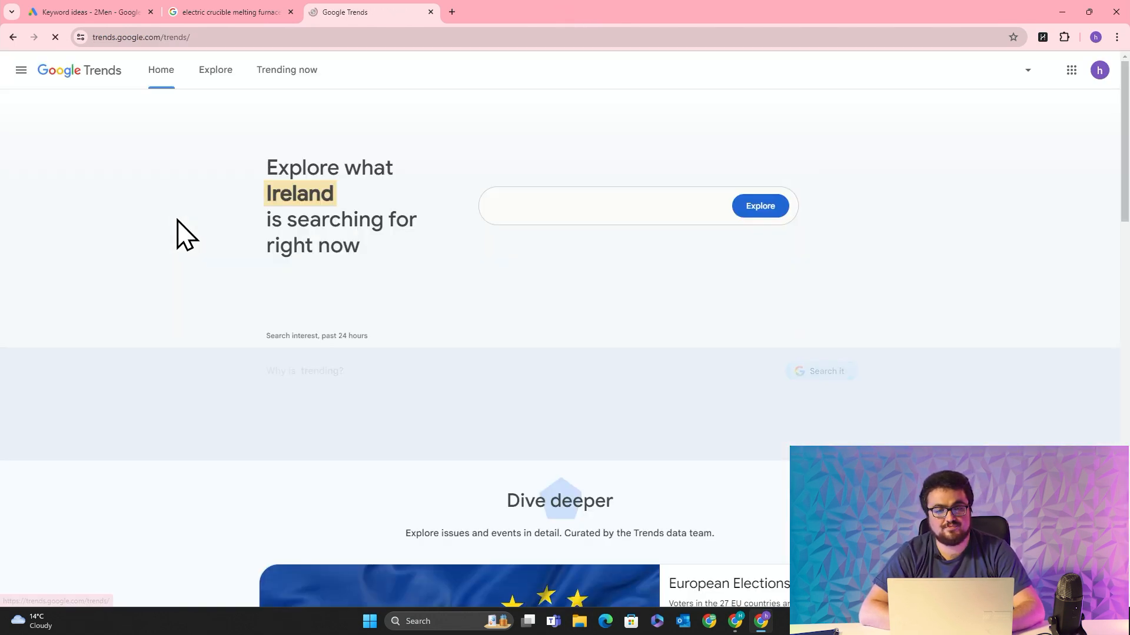
Step: Explore the copied keyword "electric crucible melting furnace" in Google Trends
left_click(548, 201)
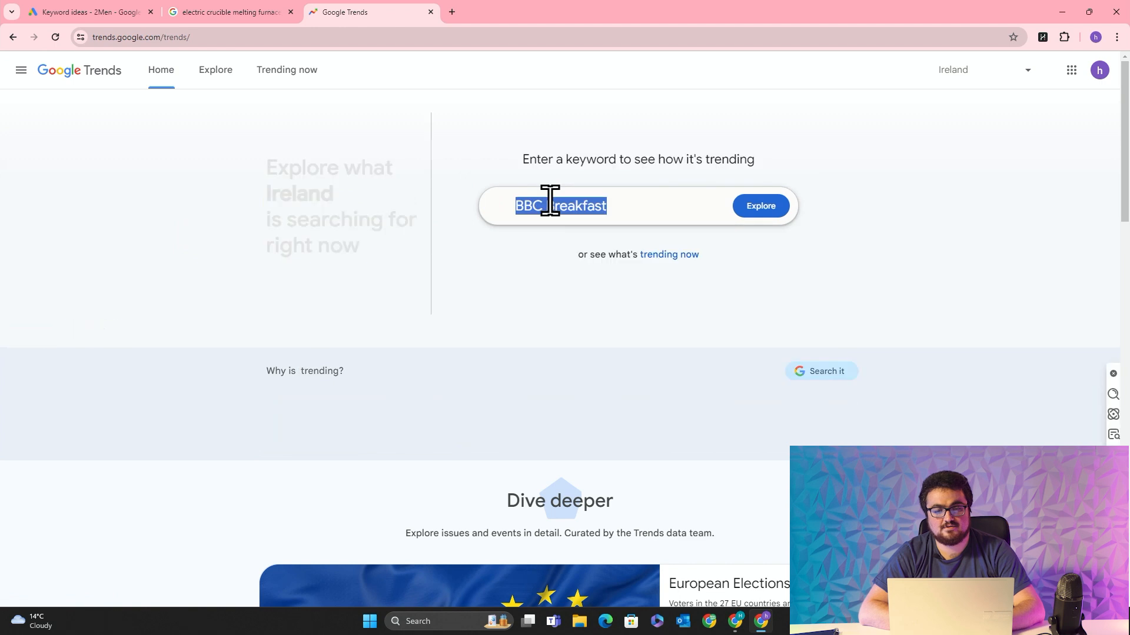
key("ctrl+v")
left_click(762, 213)
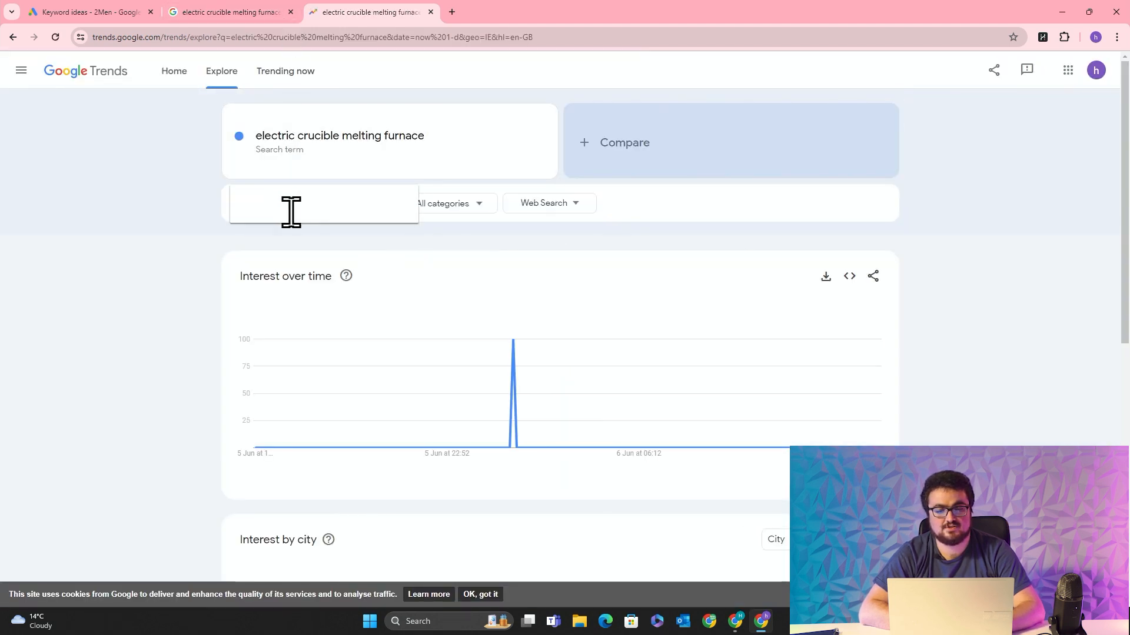
Step: Set the trend report to United States and Past 90 days, and inspect the peak in interest over time
type("united")
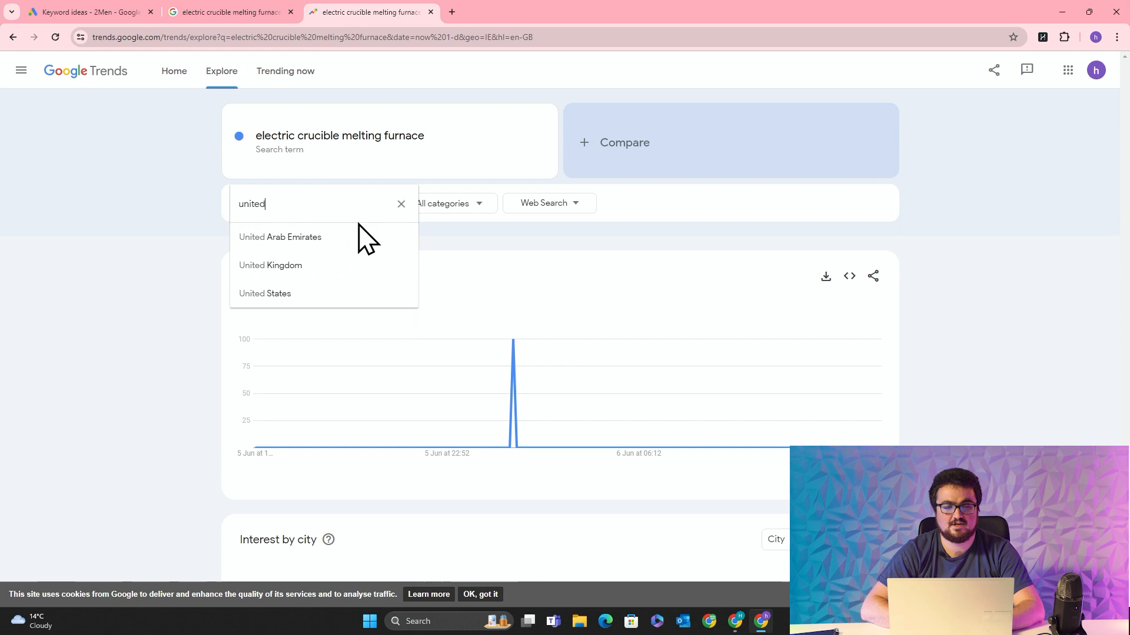
left_click(296, 294)
left_click(394, 205)
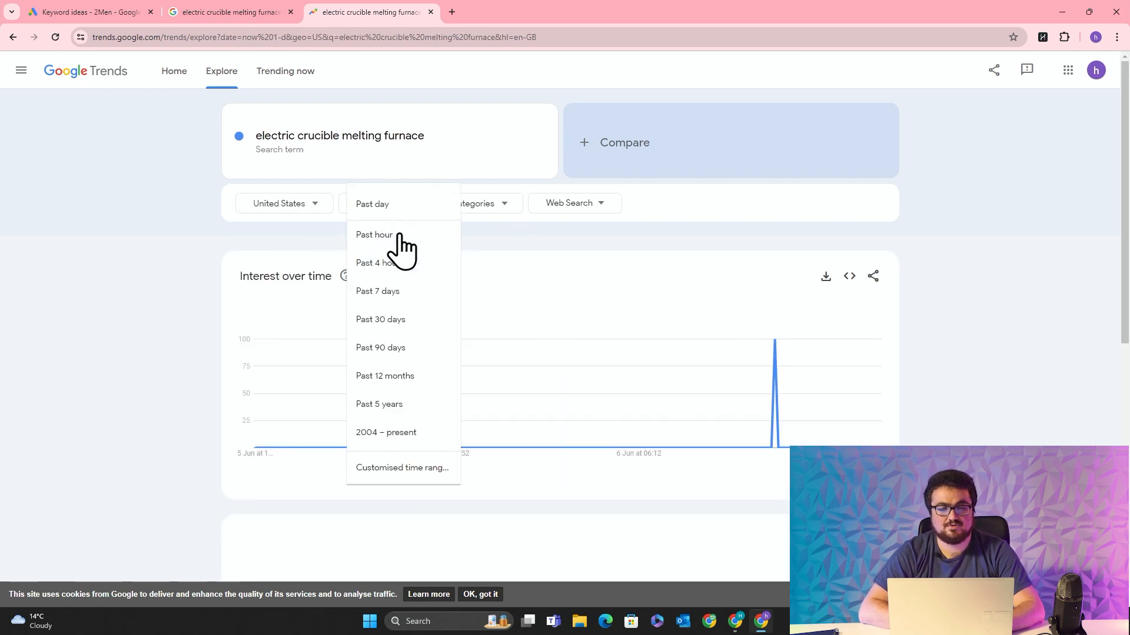
left_click(401, 353)
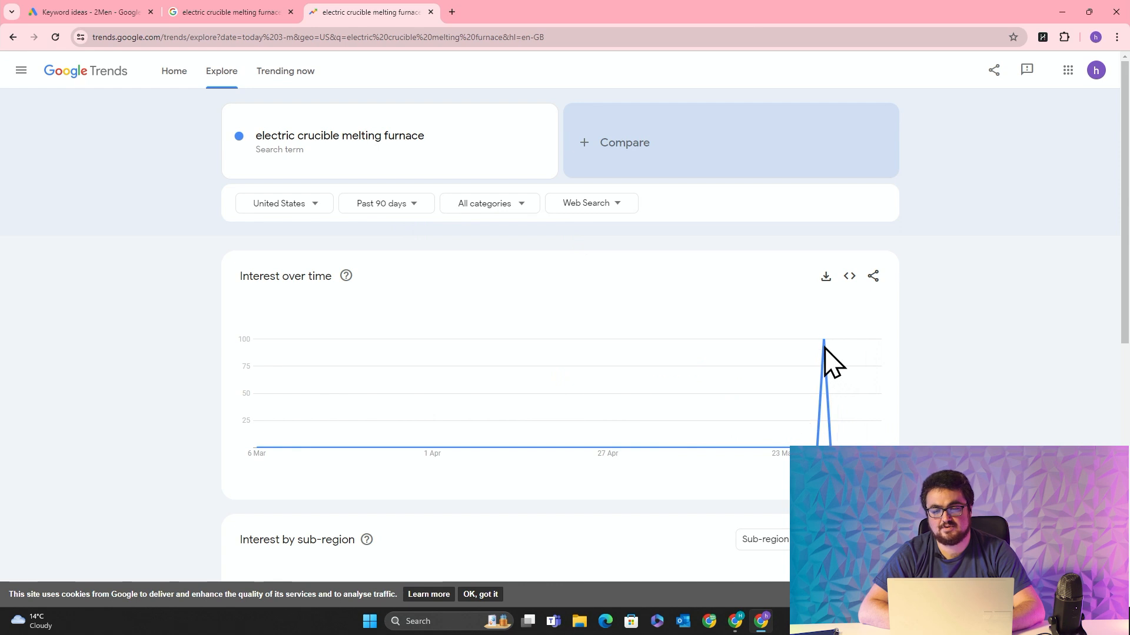
mouse_move(823, 342)
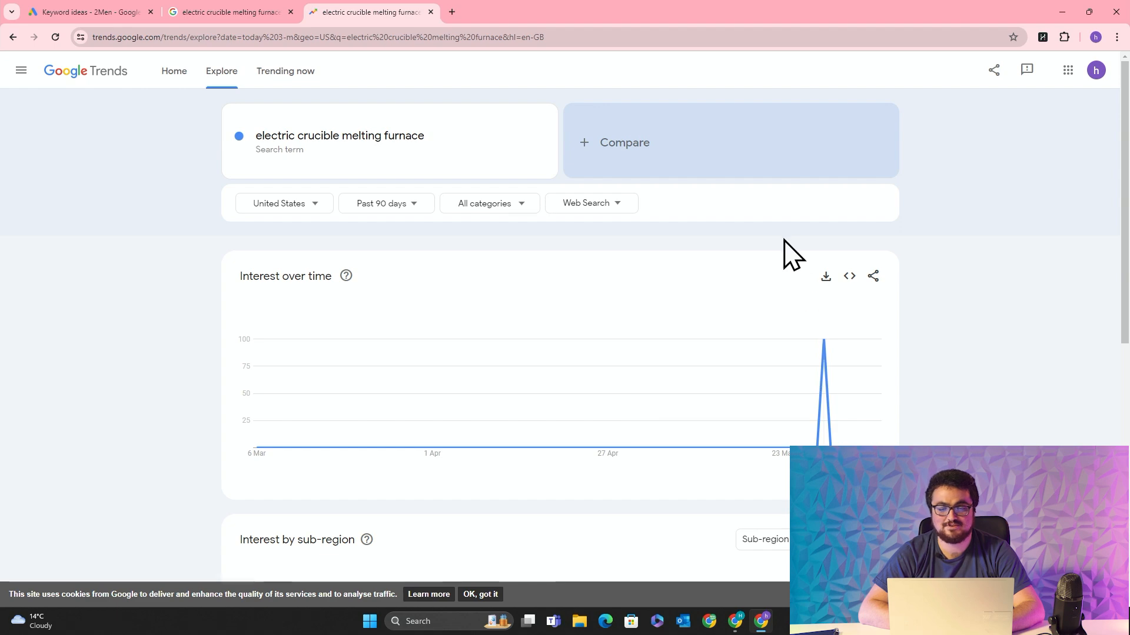
Step: Return to the "electric crucible melting furnace" Google results, enlarge the page and examine the People also ask questions
left_click(264, 5)
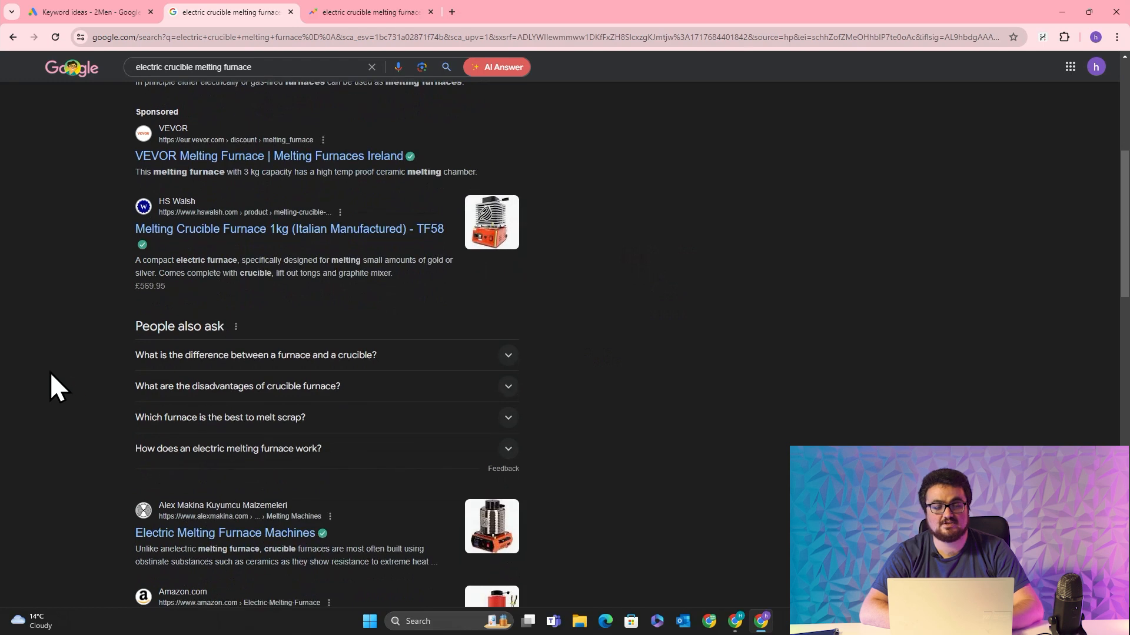
key("ctrl+plus")
key("ctrl+plus")
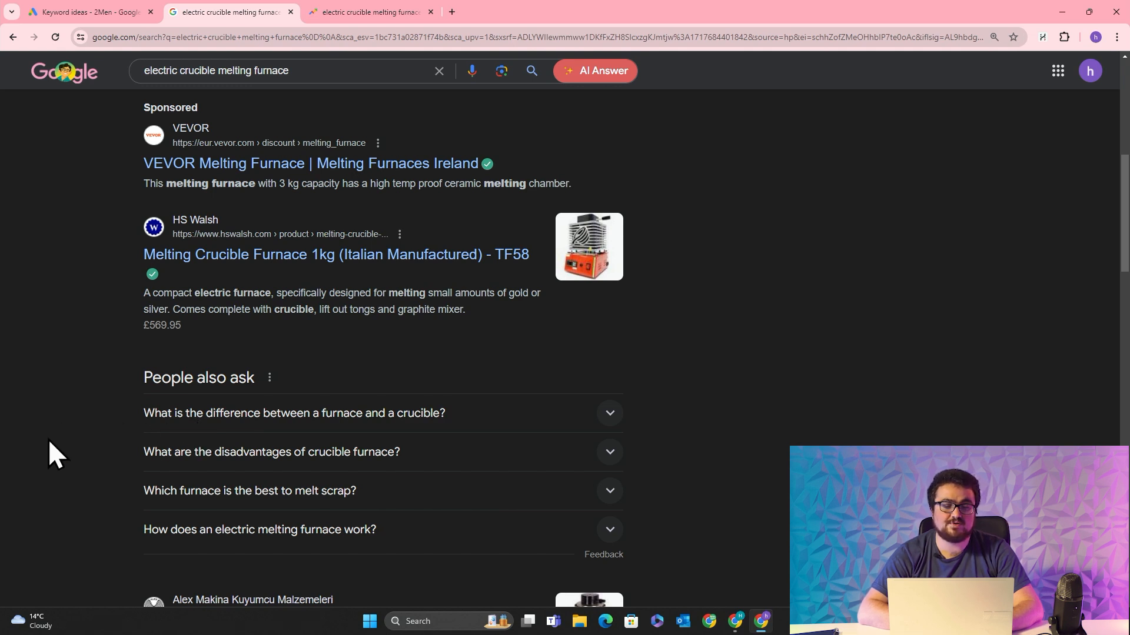
scroll(50, 438, "down", 1)
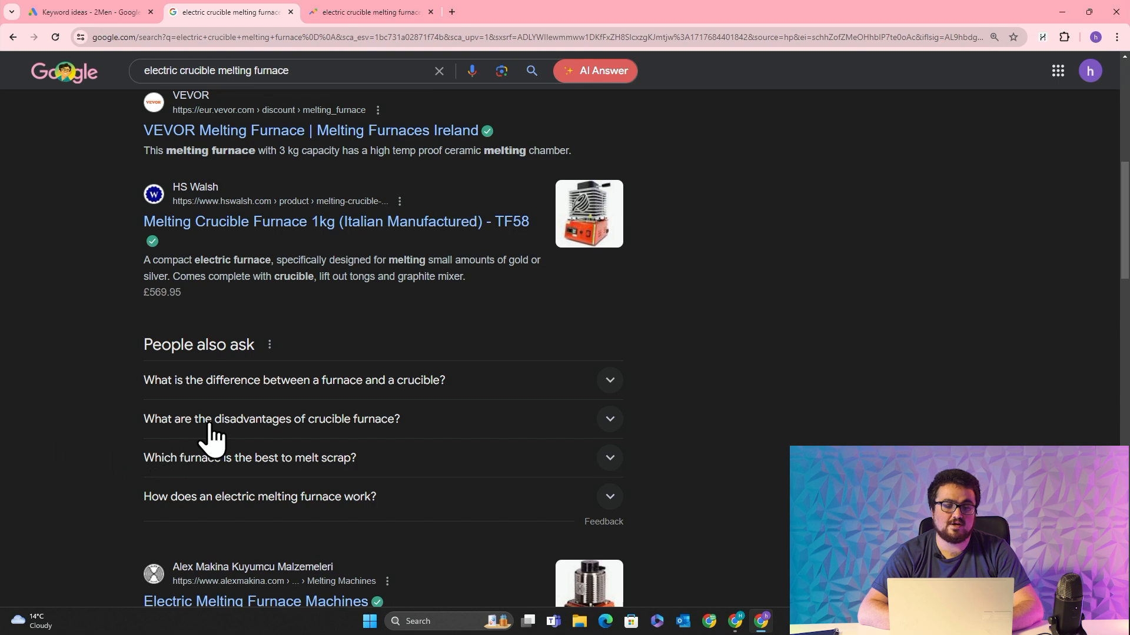
scroll(83, 406, "down", 1)
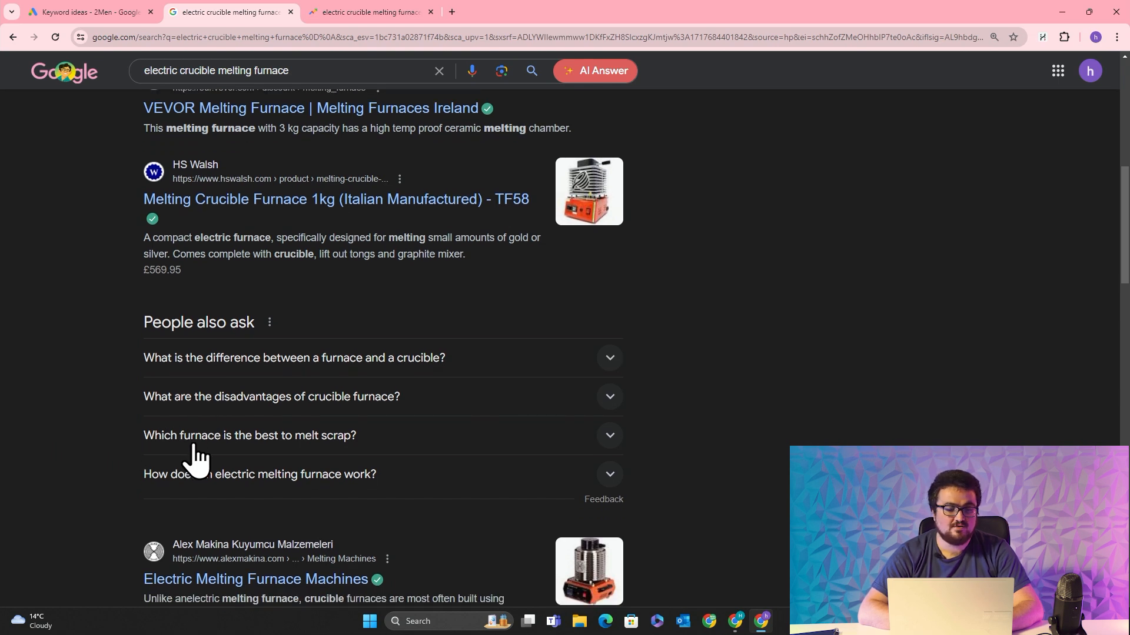
scroll(289, 458, "down", 1)
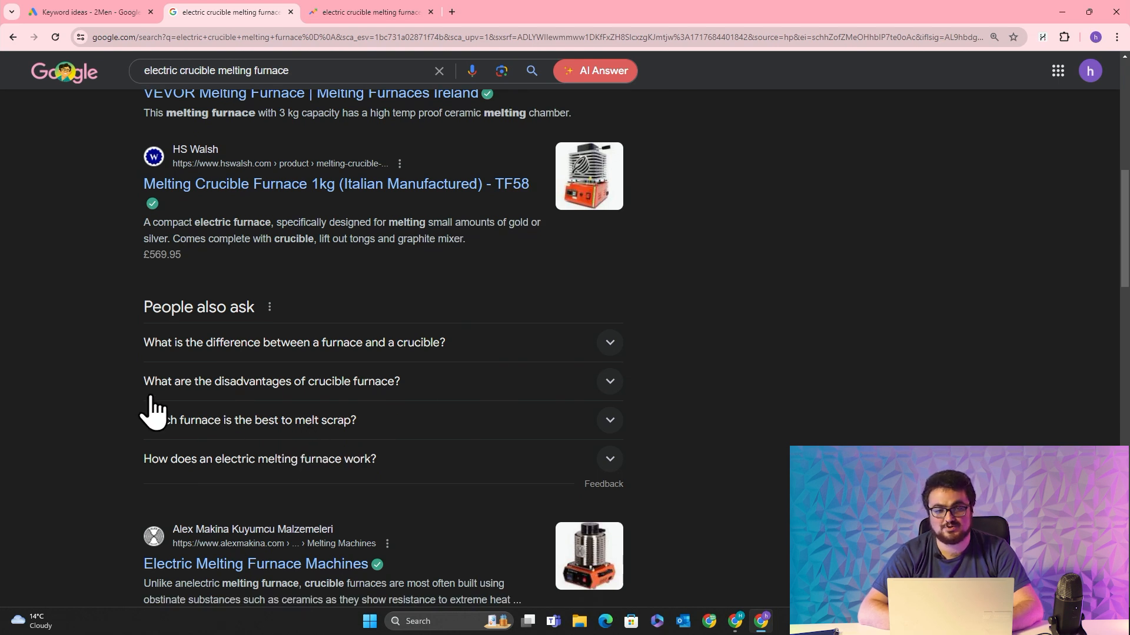
scroll(71, 373, "down", 1)
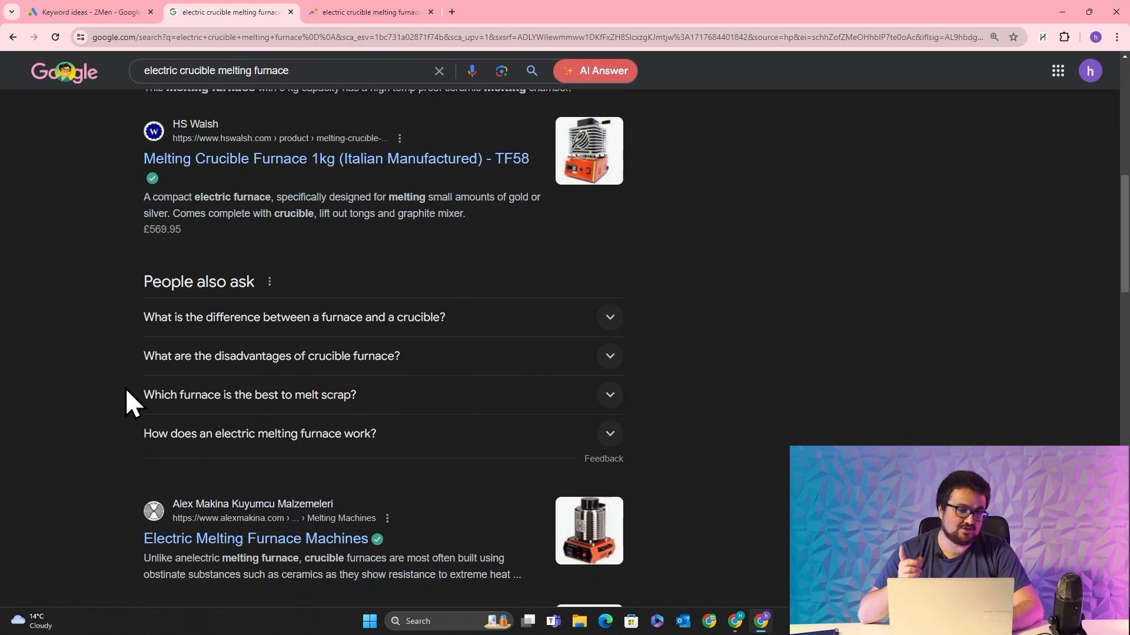
left_click_drag(289, 72, 147, 56)
left_click(33, 271)
scroll(56, 284, "down", 1)
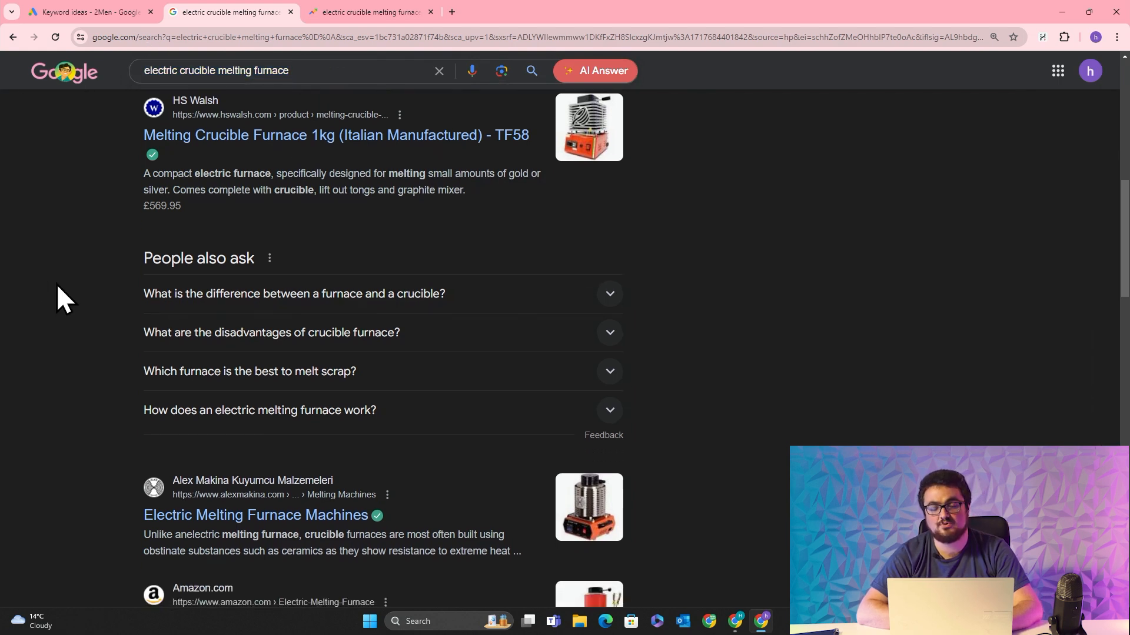
scroll(78, 308, "down", 1)
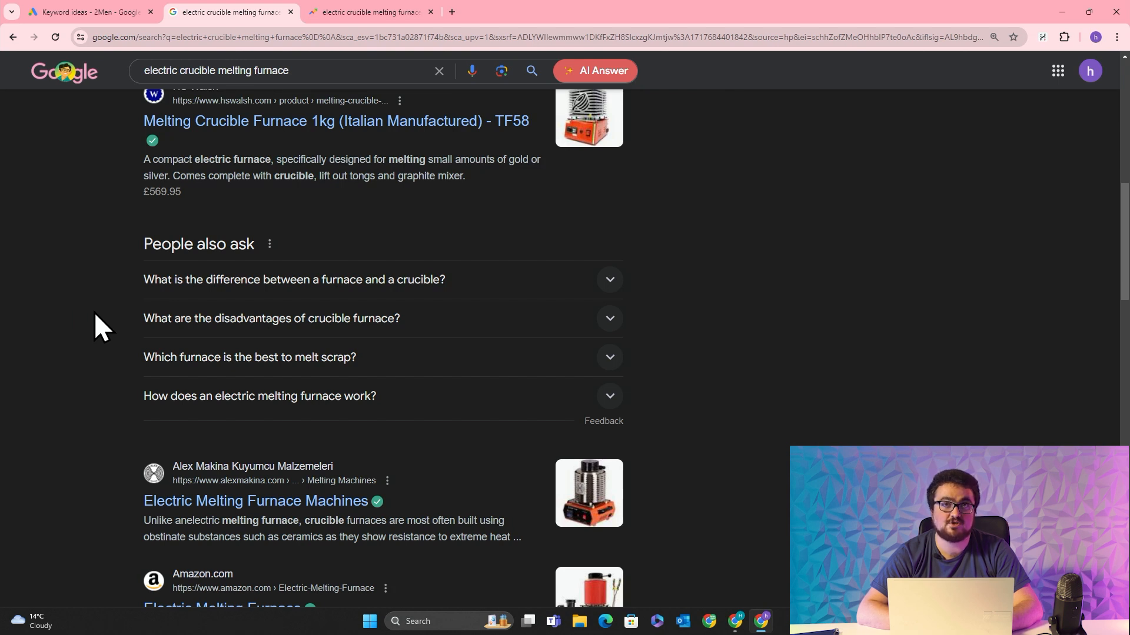
Step: Expand and collapse several People also ask questions to load more related questions into the list
left_click(259, 406)
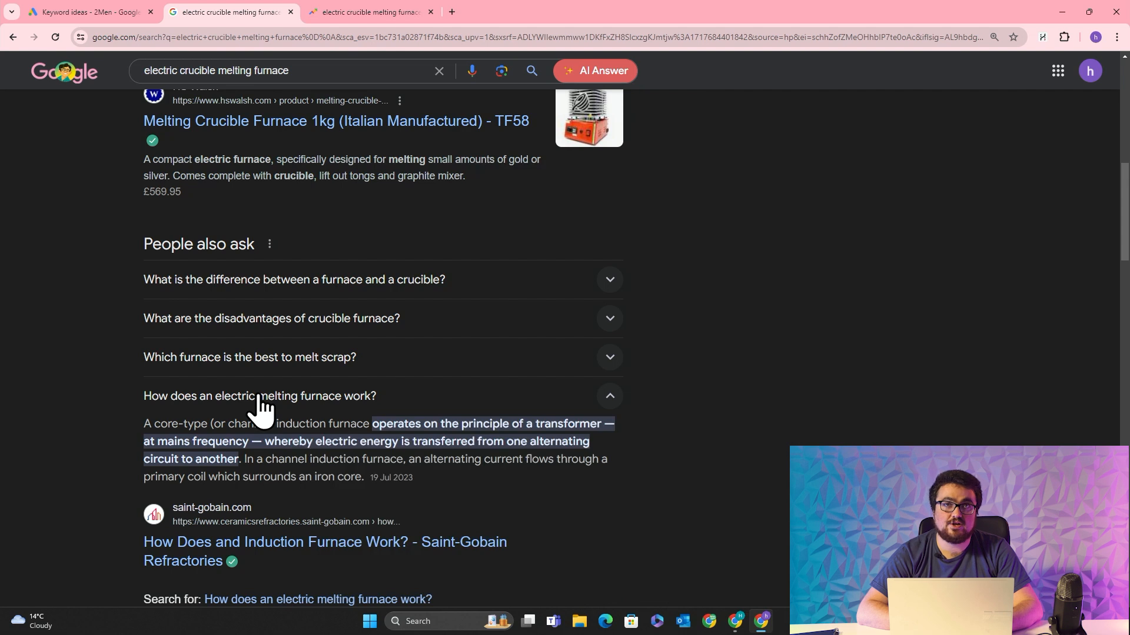
left_click(259, 406)
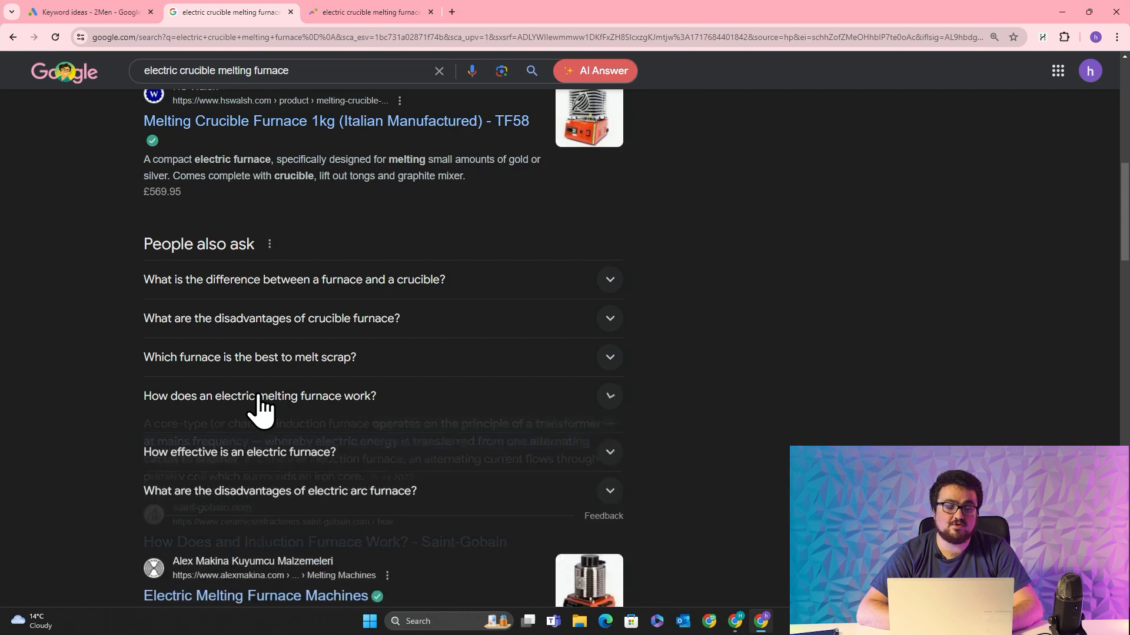
left_click(282, 371)
left_click(282, 371)
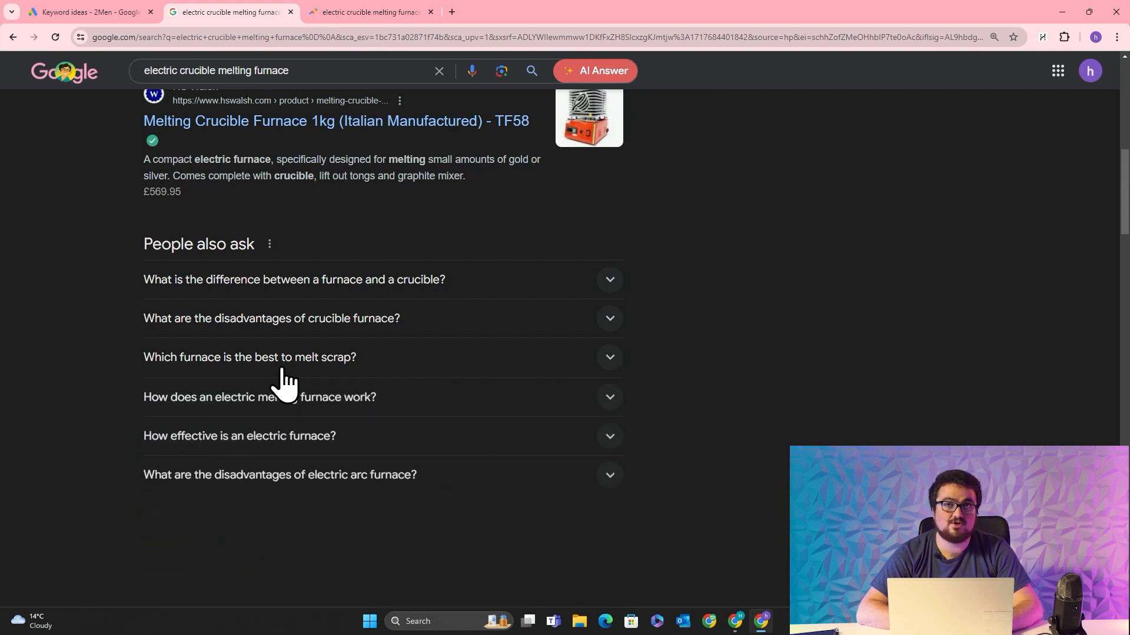
scroll(206, 391, "down", 1)
left_click(203, 395)
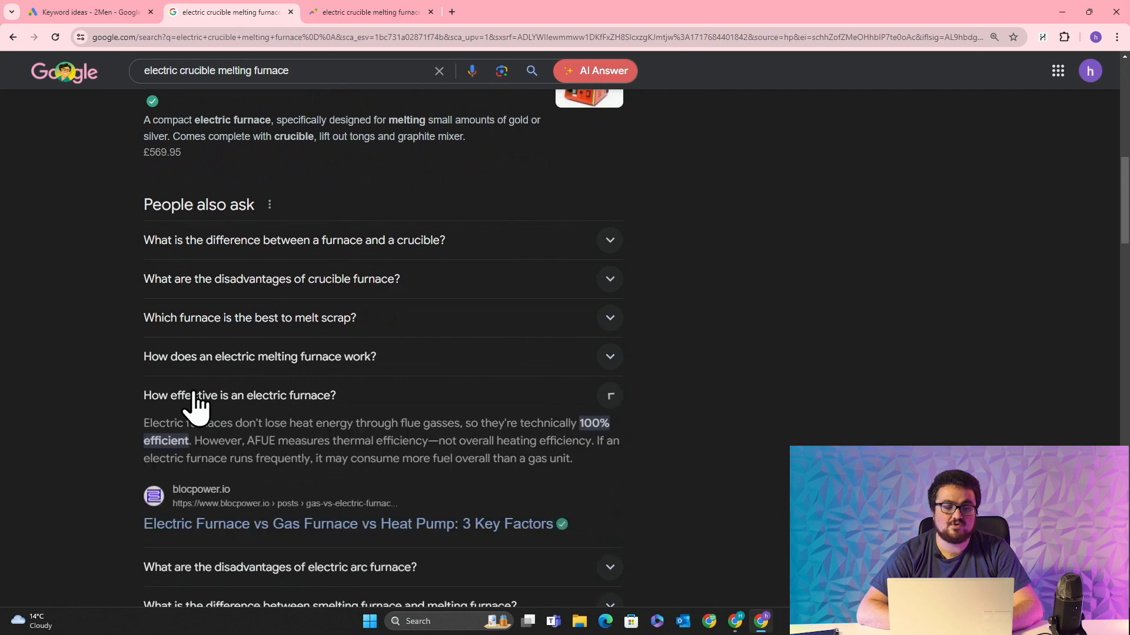
left_click(194, 395)
scroll(106, 331, "down", 1)
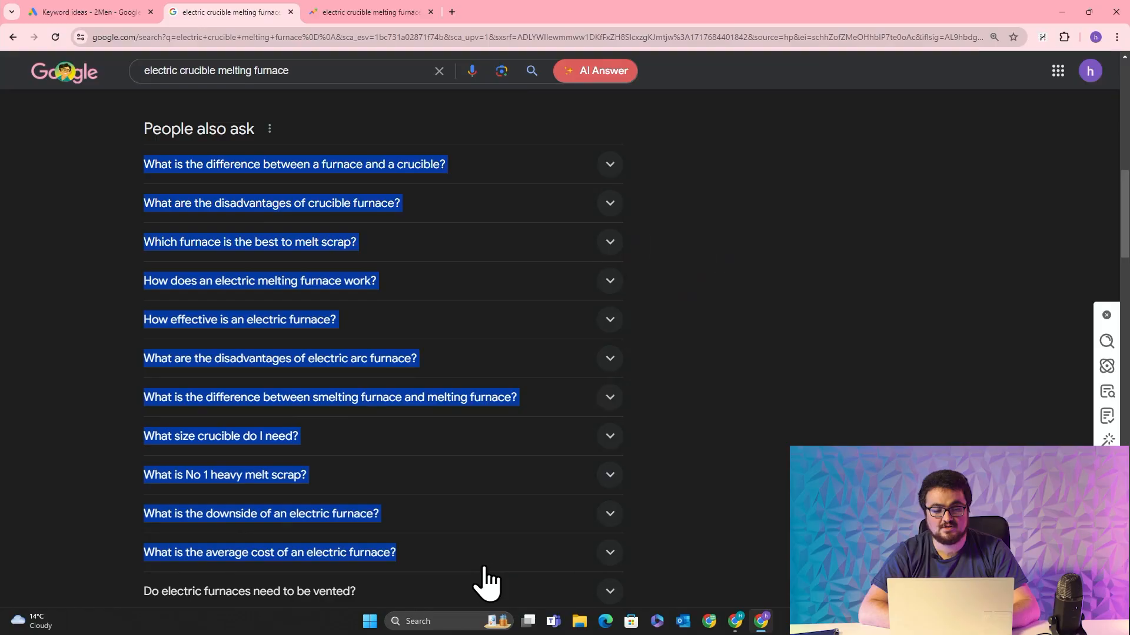
Step: Copy the People also ask questions through "Do electric furnaces need to be vented?" and paste them into a new Google Docs document
left_click_drag(484, 568, 484, 583)
key("ctrl+c")
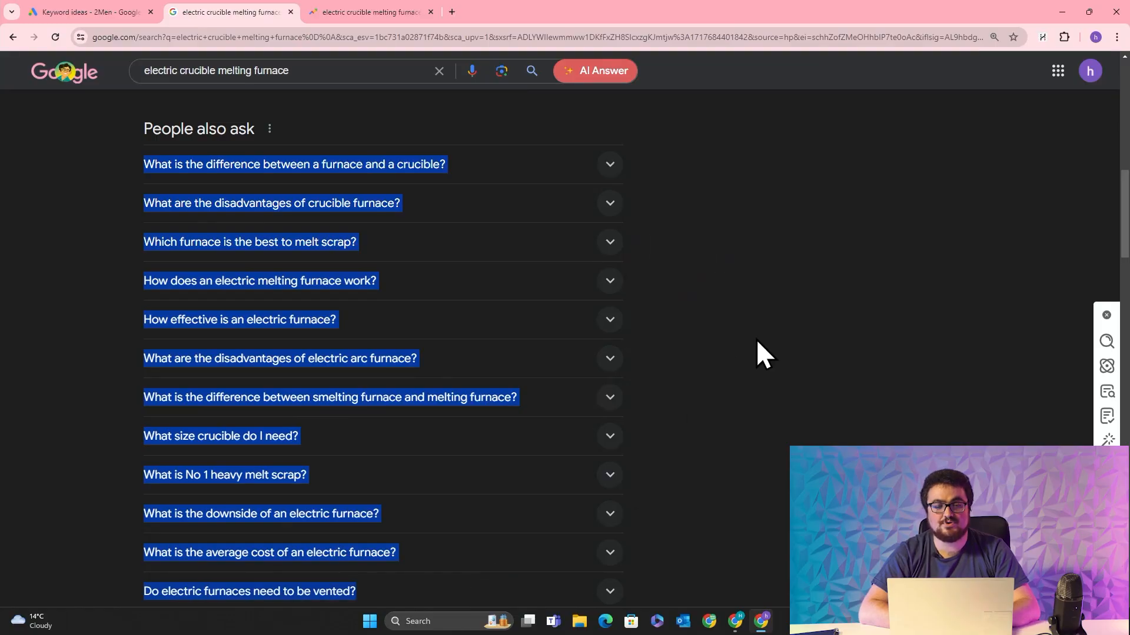
left_click(535, 132)
left_click(449, 11)
type("docs.new")
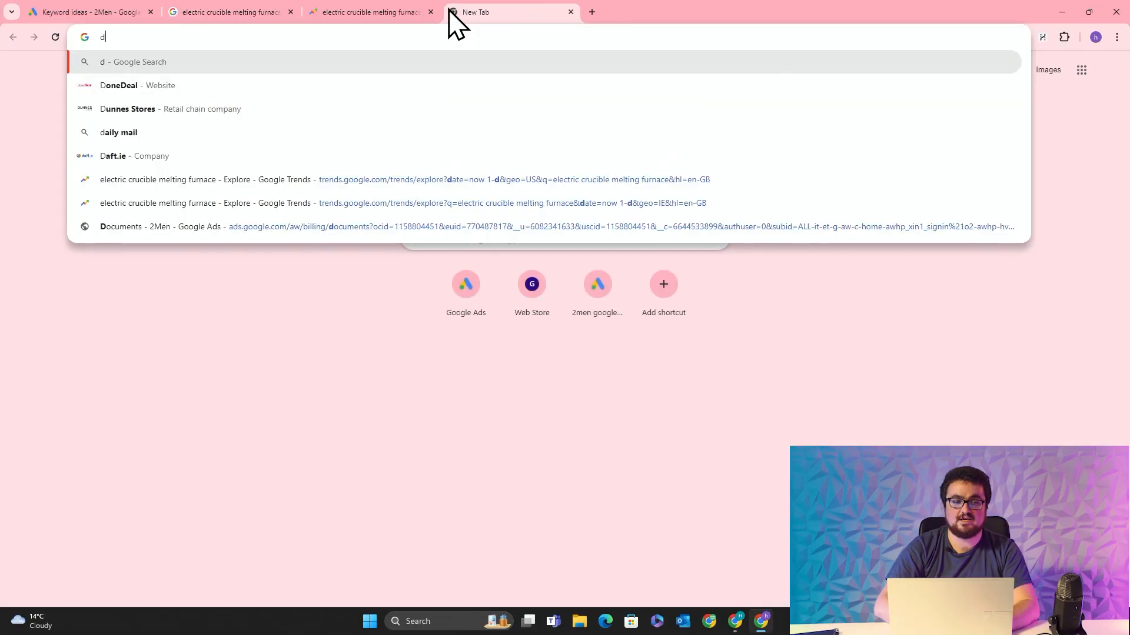
key("Return")
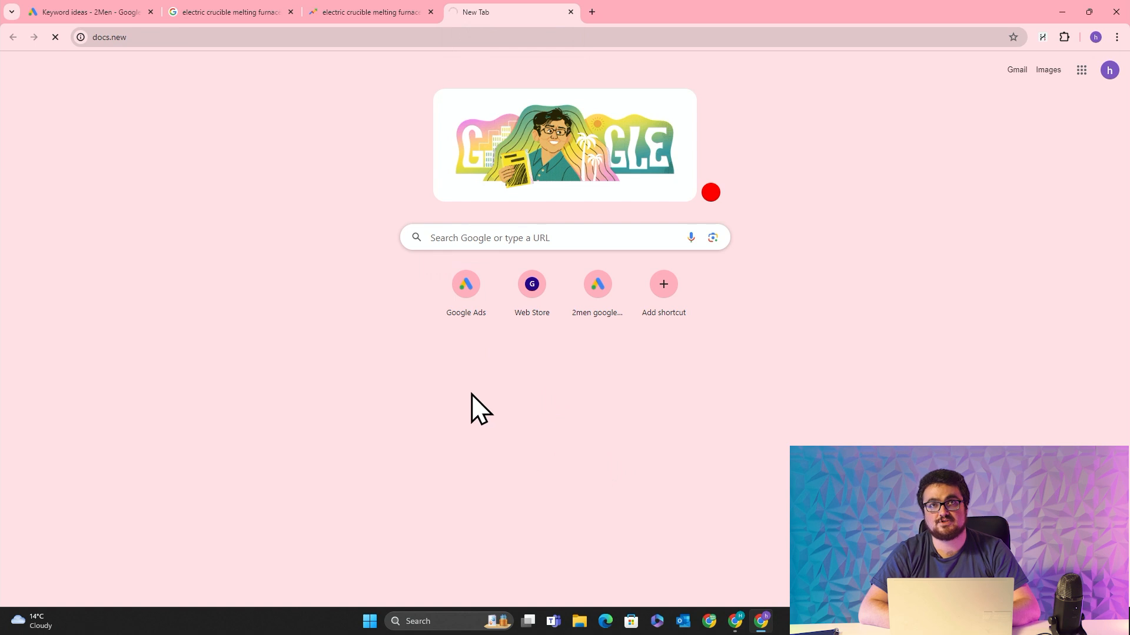
key("ctrl+v")
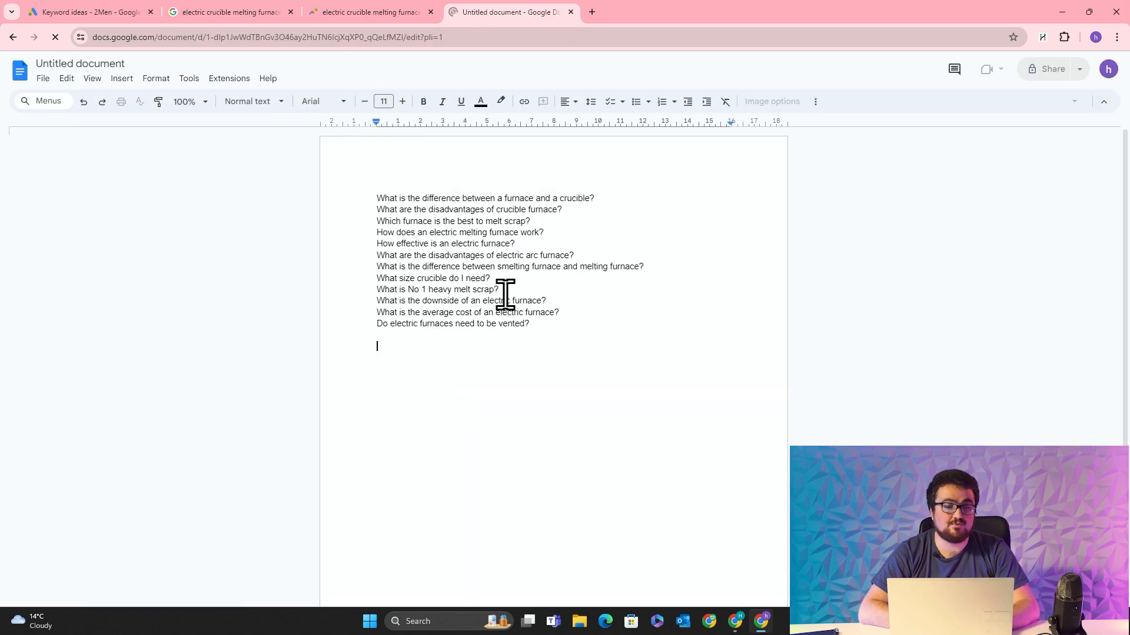
left_click_drag(470, 347, 429, 210)
left_click(522, 314)
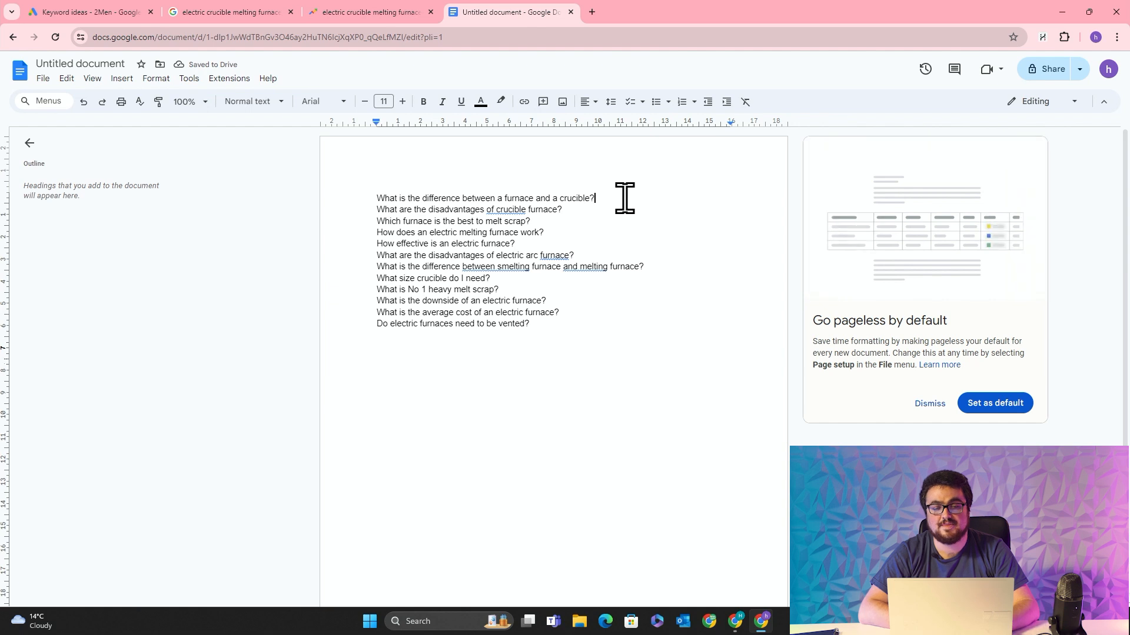
left_click(624, 198)
key("Return")
key("Return")
key("BackSpace")
key("BackSpace")
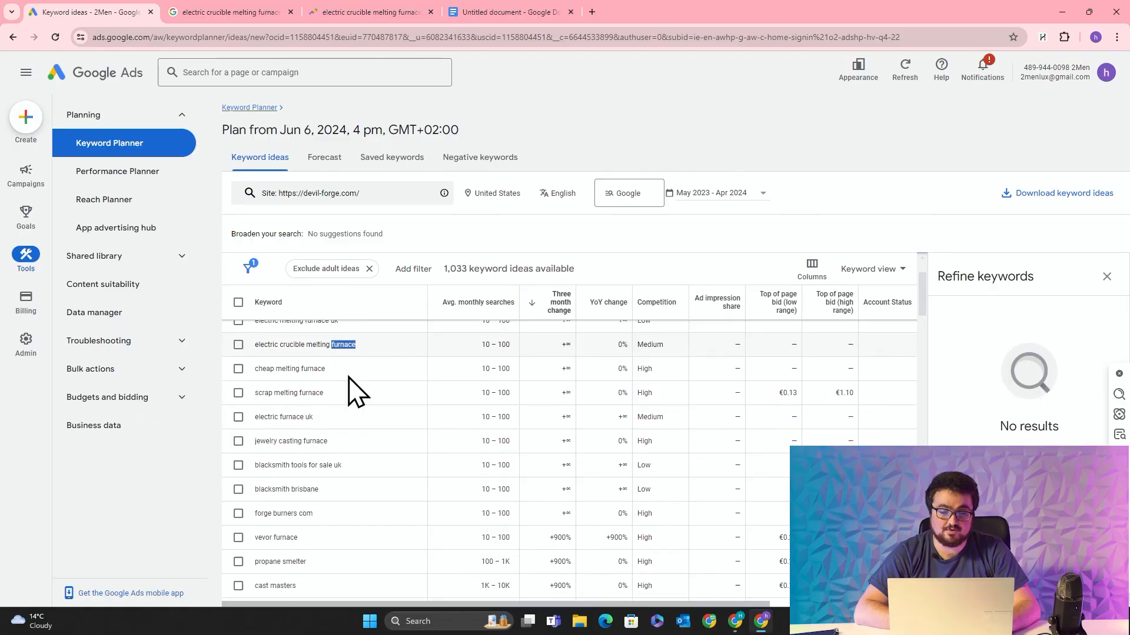
Step: Copy the keyword "vevor furnace" from the Keyword Planner ideas, search Google for it and review the top results
scroll(352, 391, "down", 2)
scroll(353, 391, "down", 2)
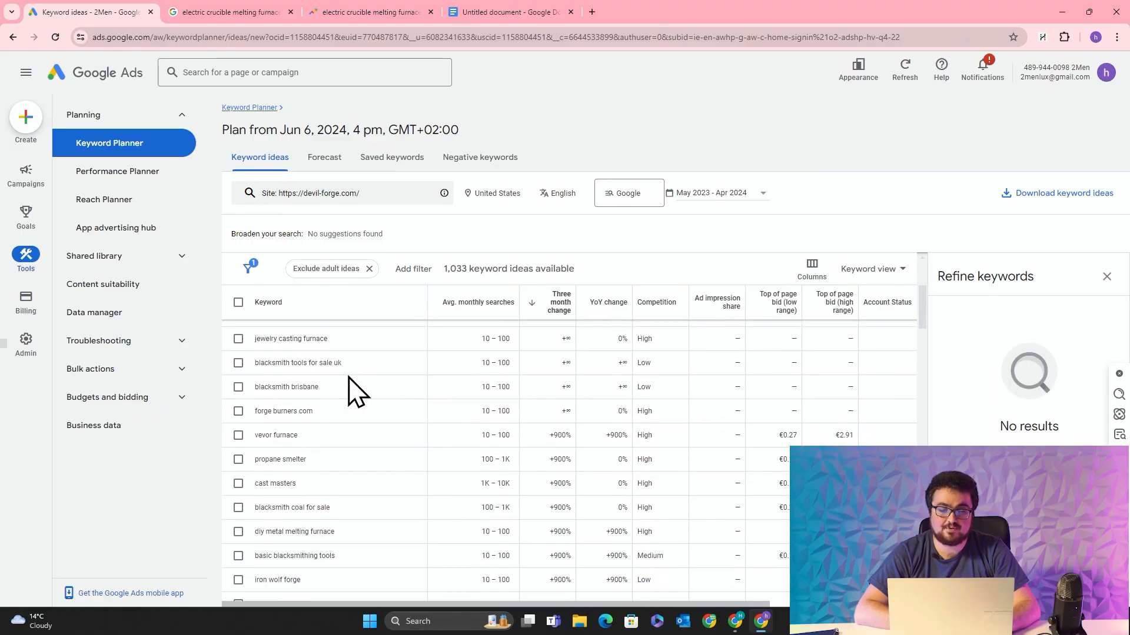
left_click_drag(299, 433, 255, 433)
key("ctrl+c")
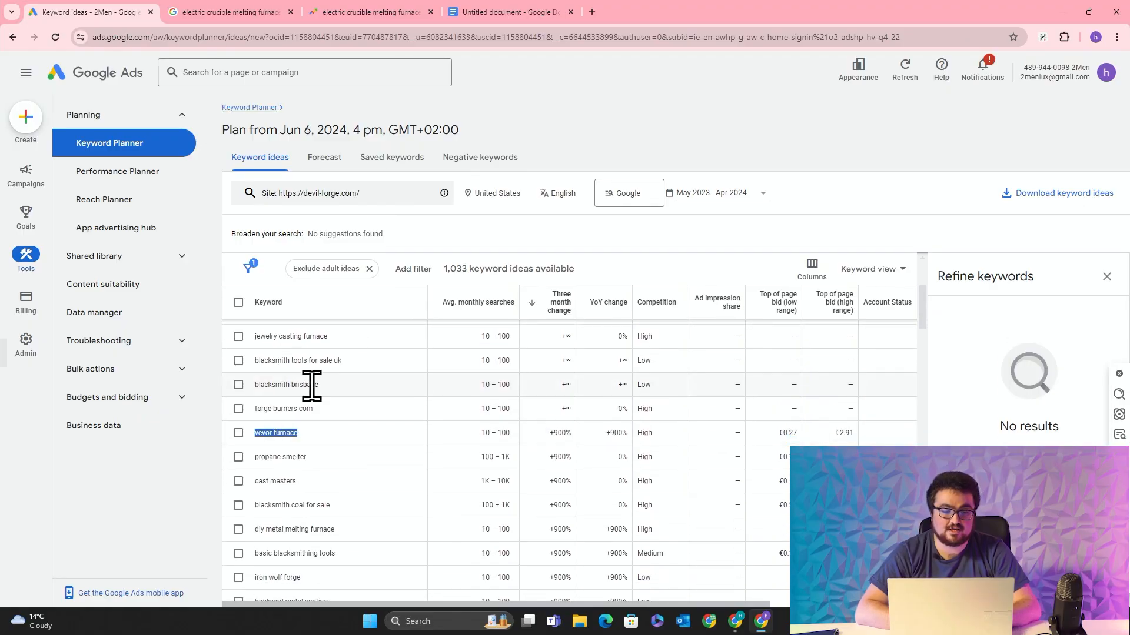
left_click(286, 2)
left_click(310, 75)
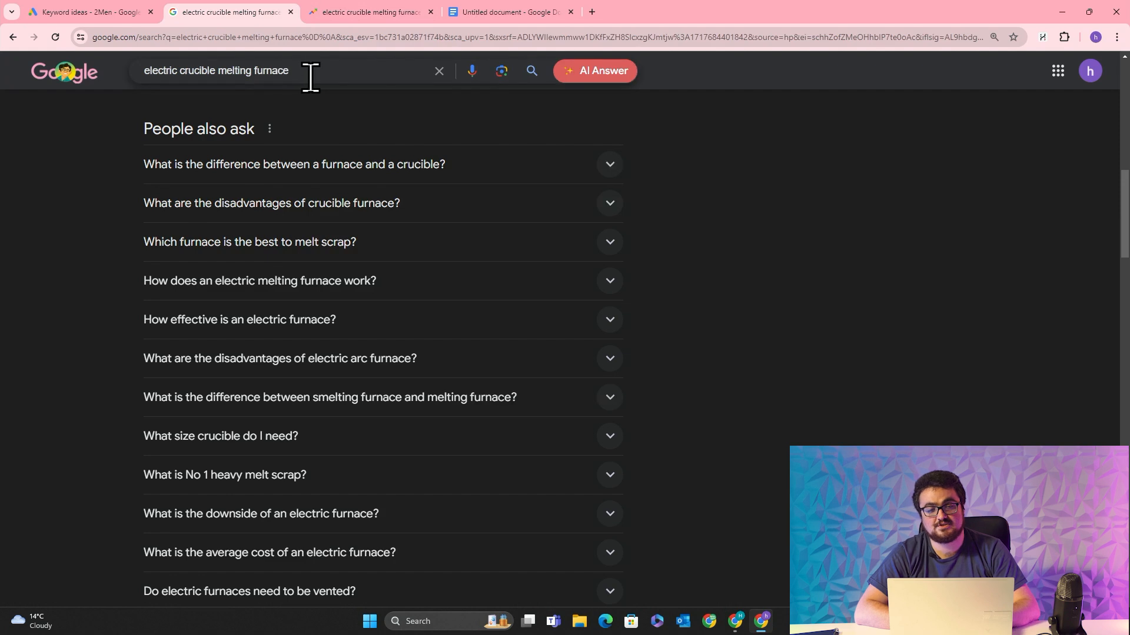
key("ctrl+a")
key("ctrl+v")
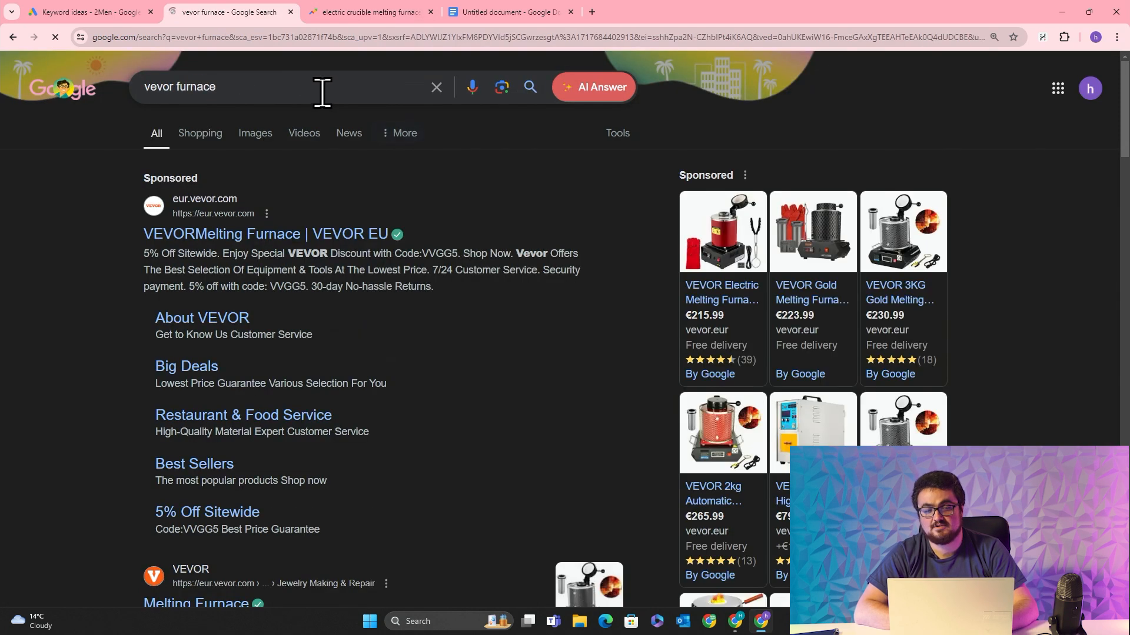
scroll(69, 227, "down", 3)
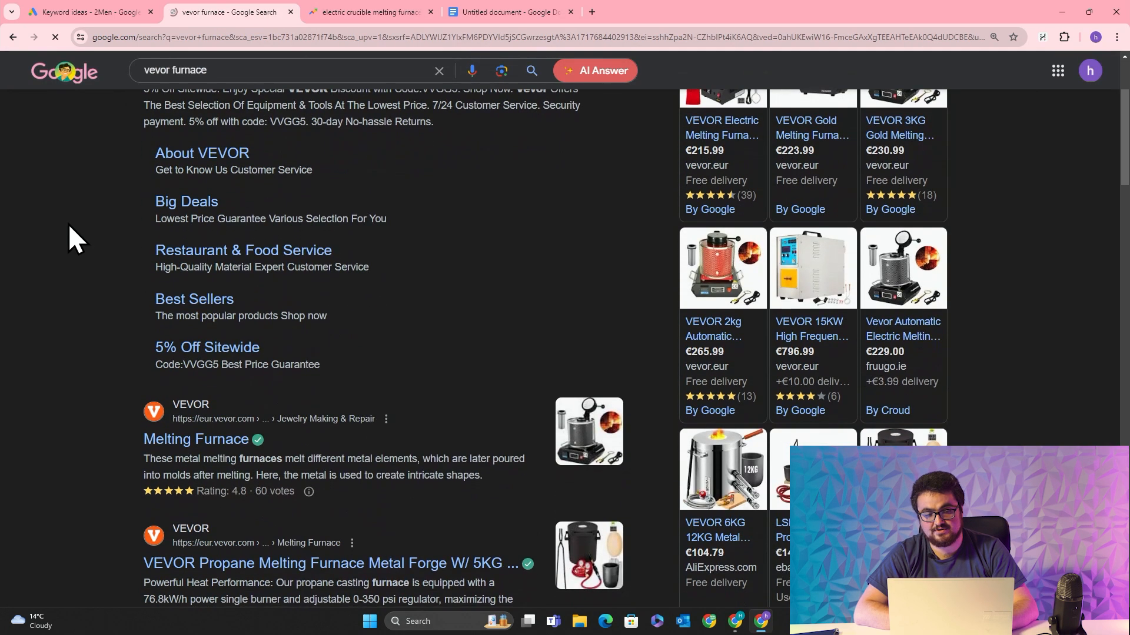
scroll(54, 301, "up", 2)
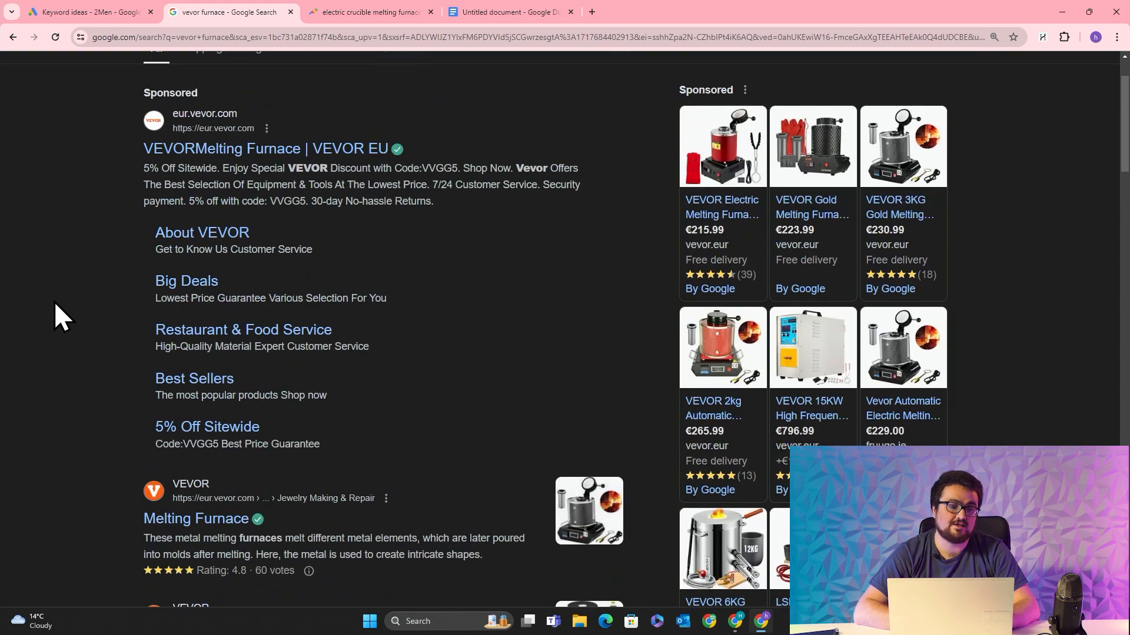
Step: Find "amazon" within the "vevor furnace" Google results and open the Amazon UK listing for the VEVOR Propane Melting Furnace
scroll(54, 301, "up", 2)
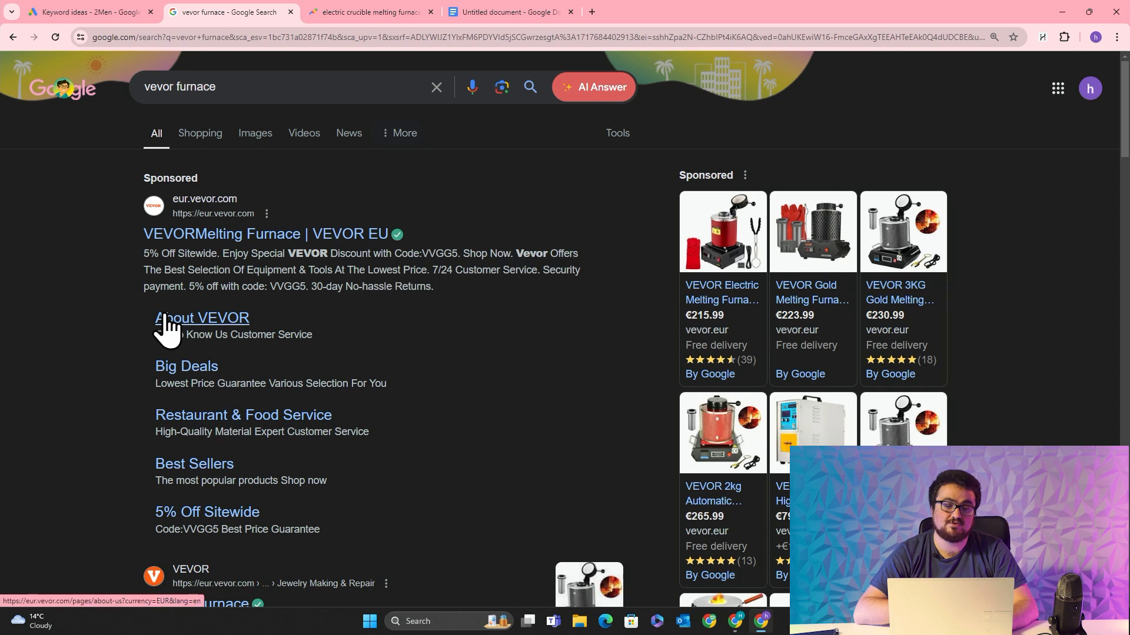
scroll(165, 320, "down", 8)
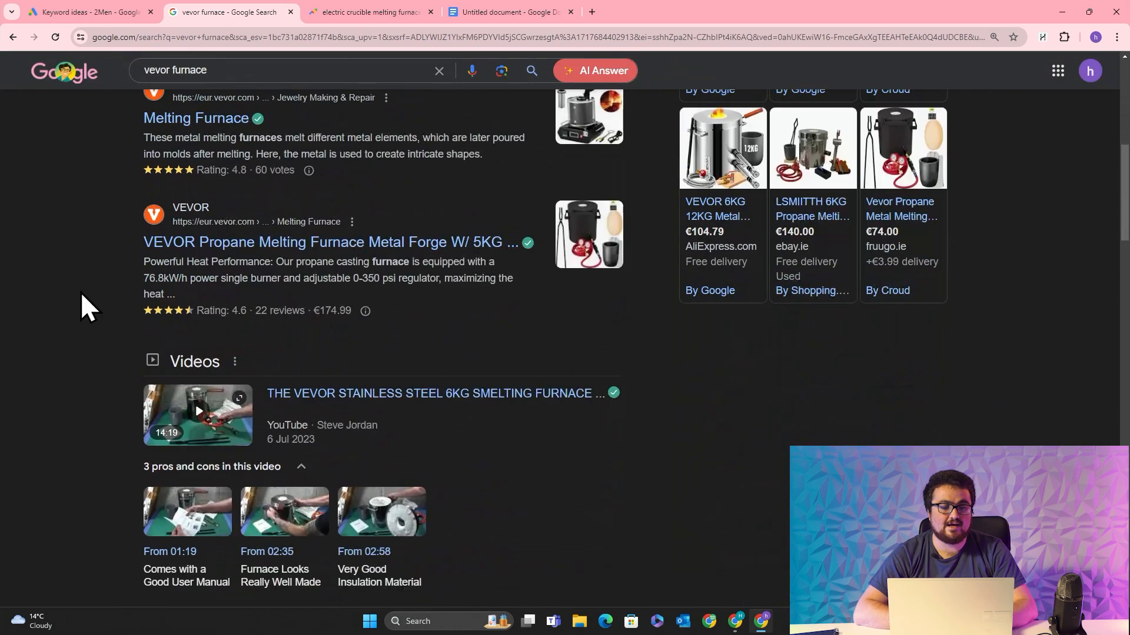
key("ctrl+f")
type("amazon")
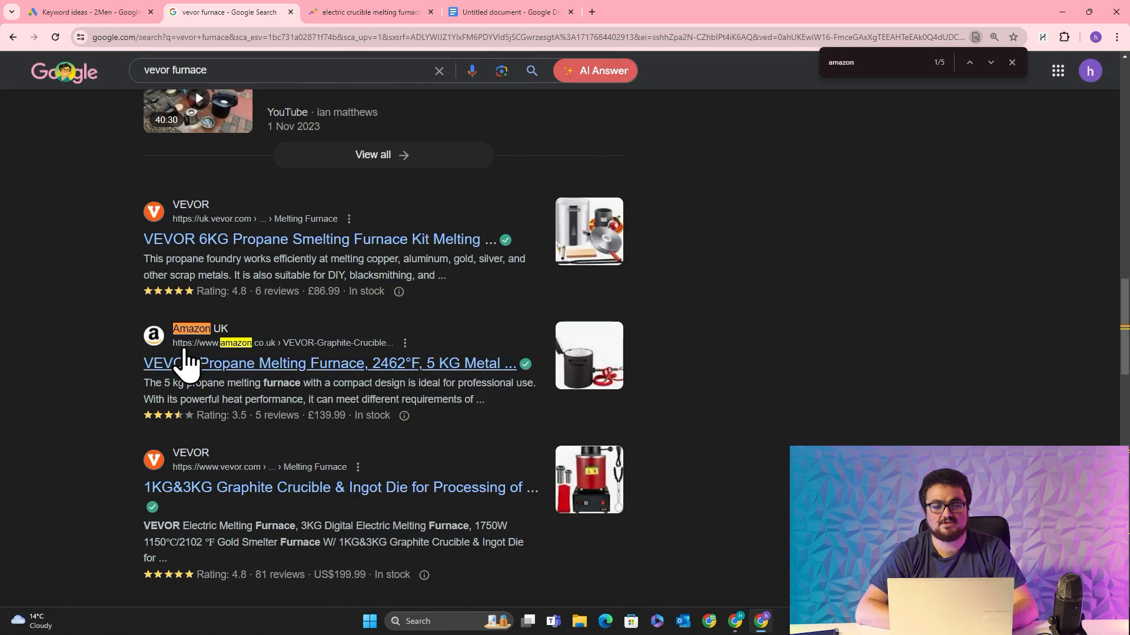
middle_click(188, 363)
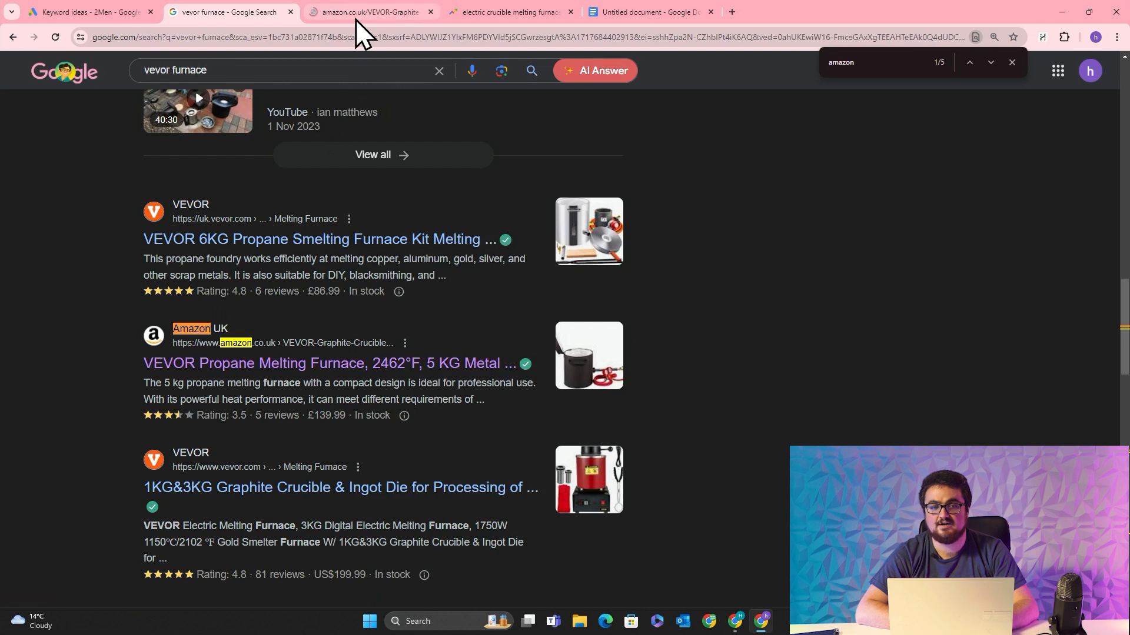
left_click(355, 18)
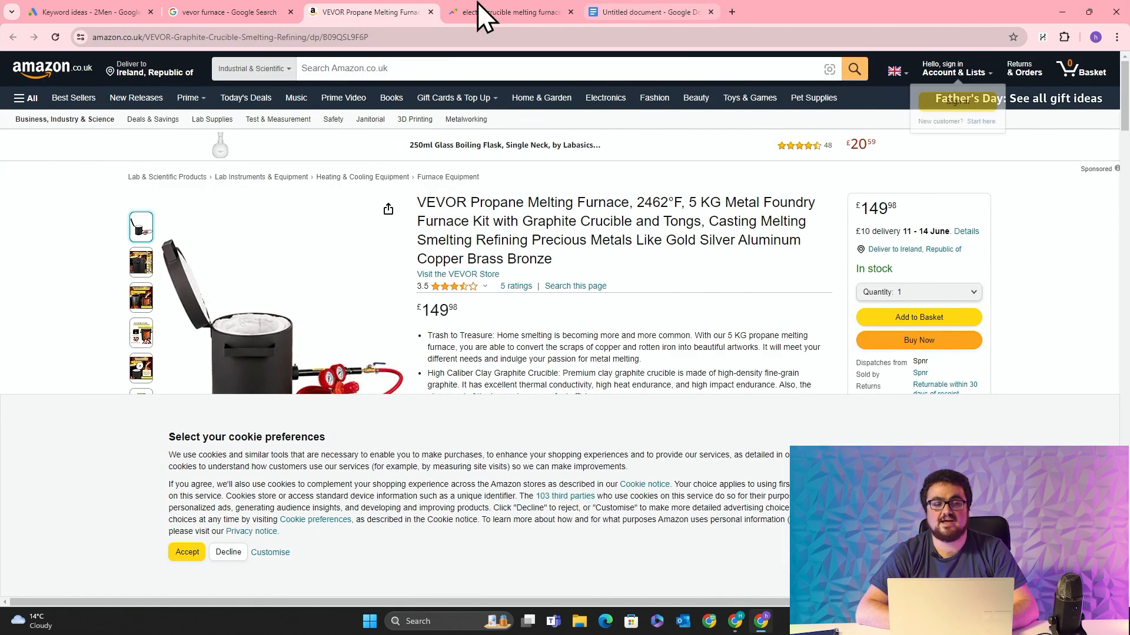
Step: Revisit the "vevor furnace" Google results and check the furnace's price on its Amazon UK listing
left_click(252, 3)
scroll(128, 200, "up", 10)
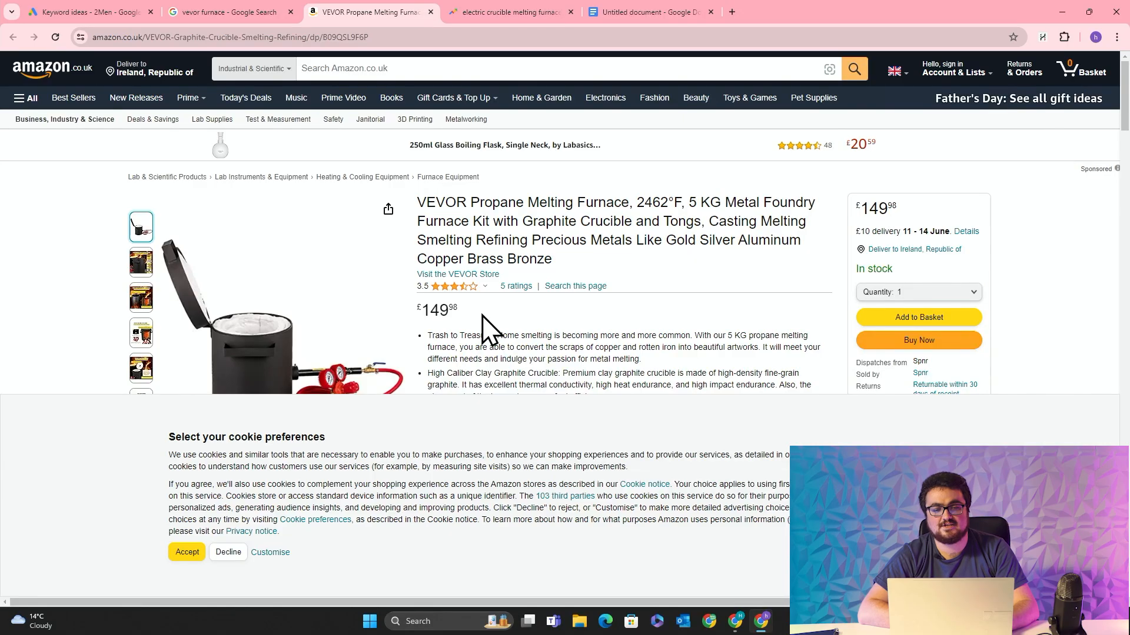
left_click_drag(483, 316, 420, 310)
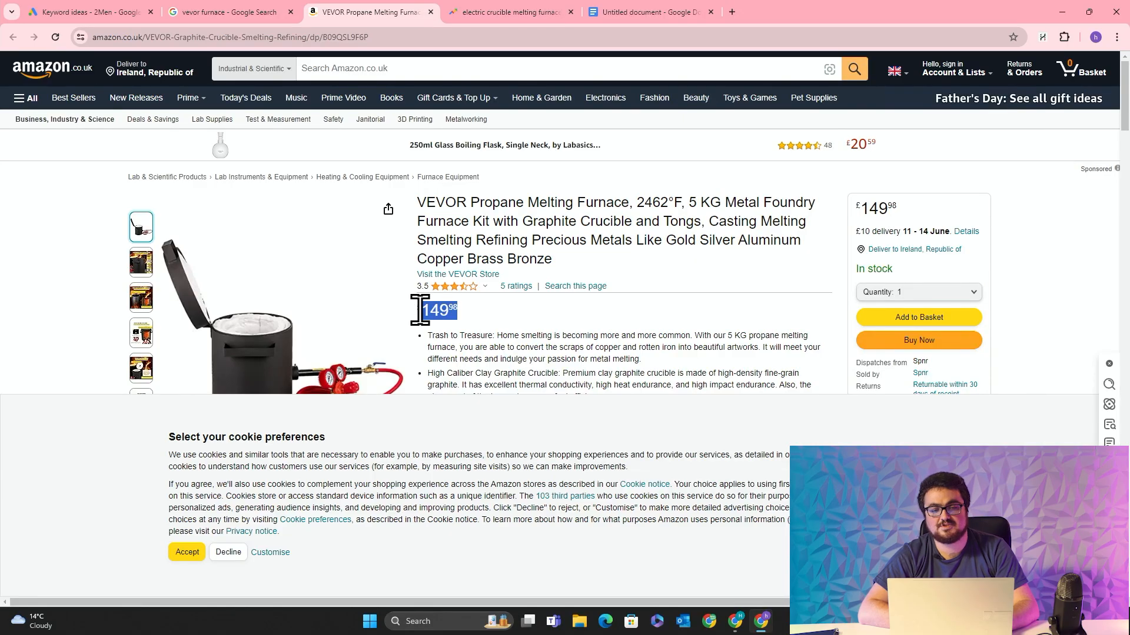
left_click(560, 310)
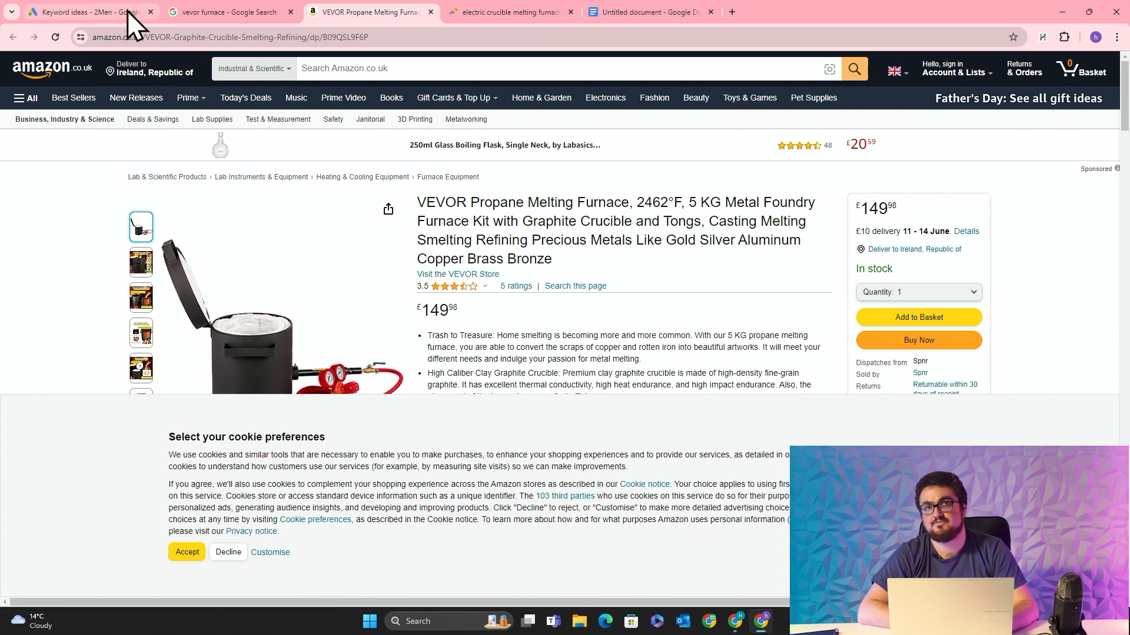
Step: Check the search volume of "propane smelter" in Keyword Planner and look up the term in Google Trends over the past 12 months
left_click(80, 10)
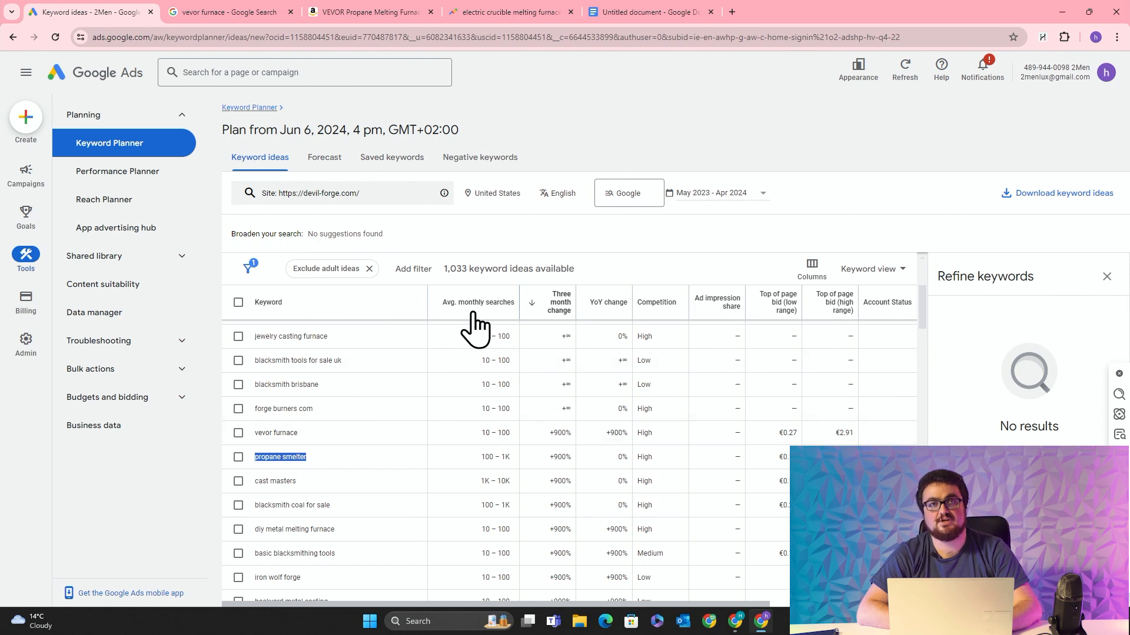
left_click_drag(497, 458, 513, 458)
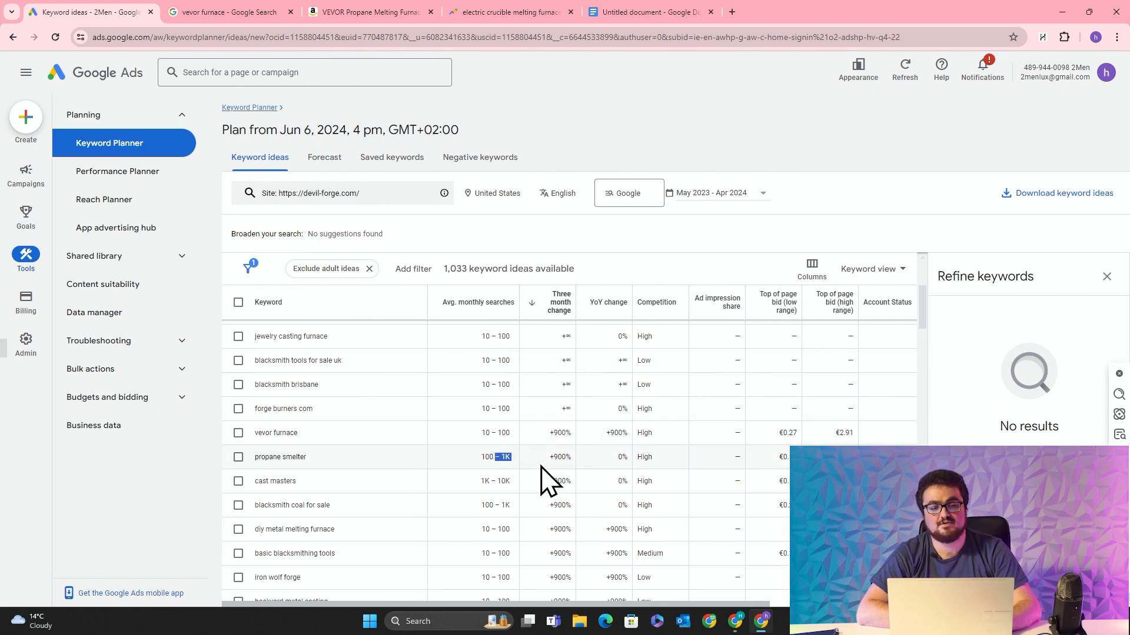
left_click(492, 12)
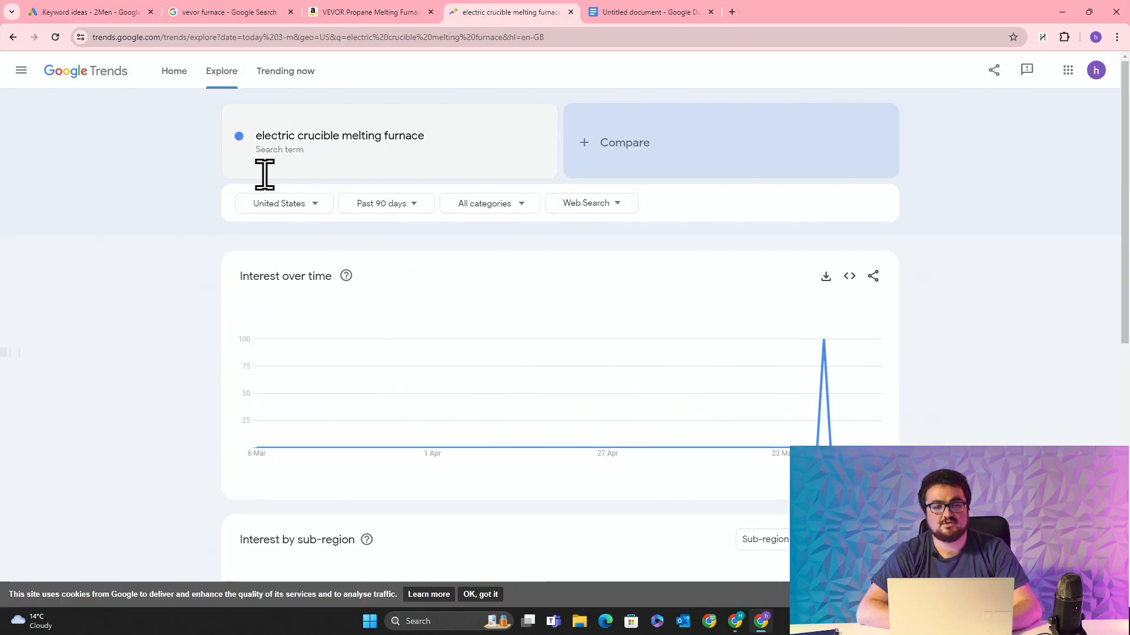
left_click(384, 145)
type("propane smelter")
key("Return")
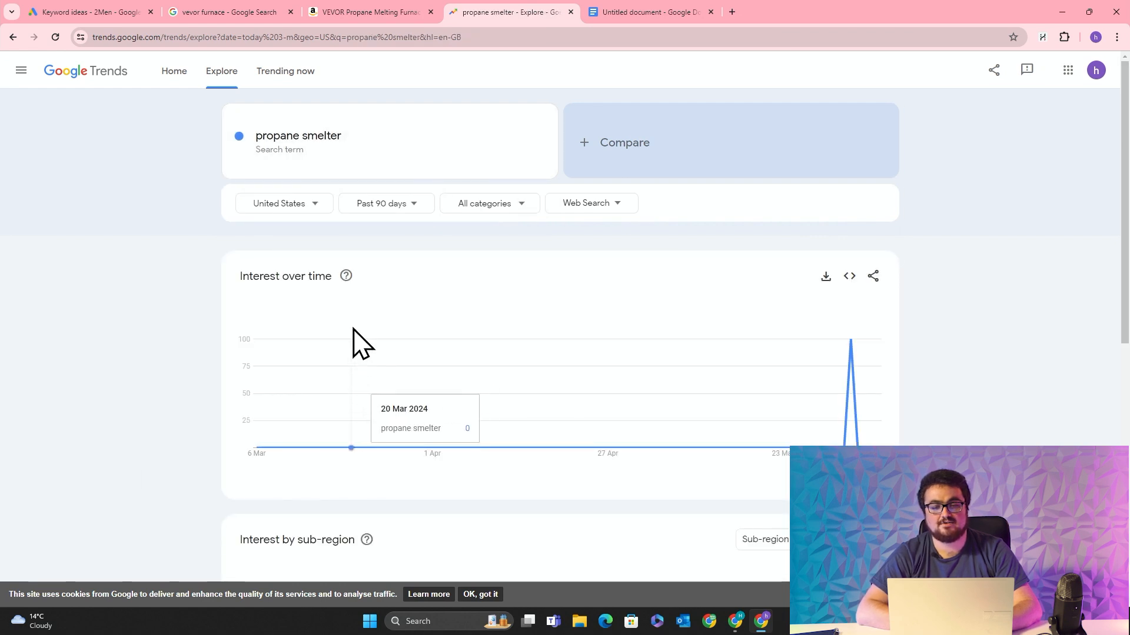
left_click(396, 209)
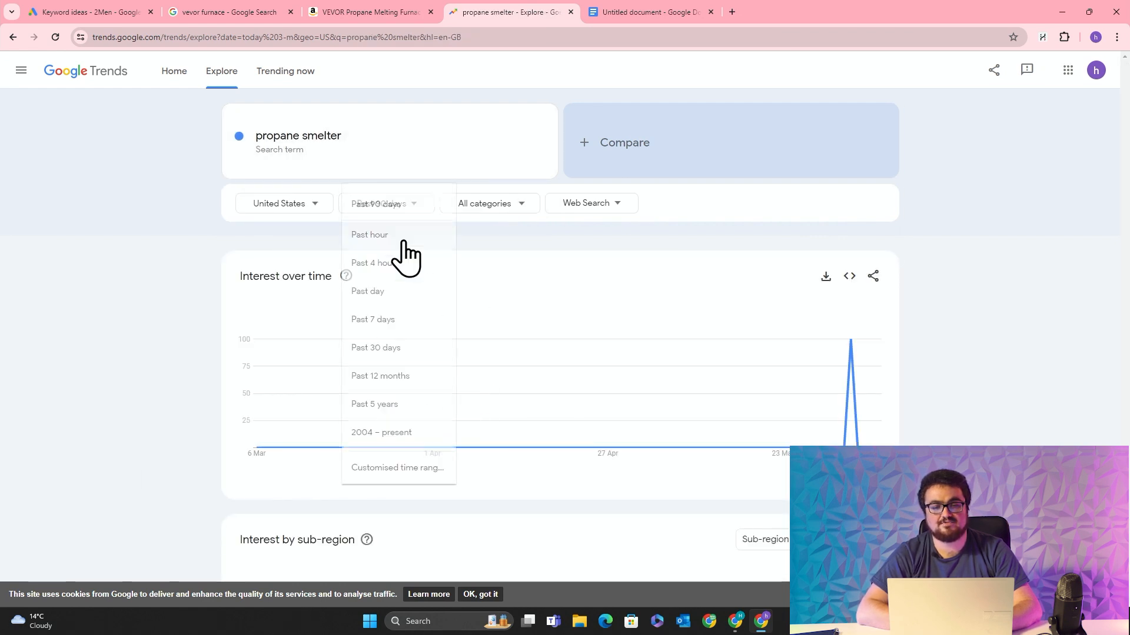
left_click(394, 379)
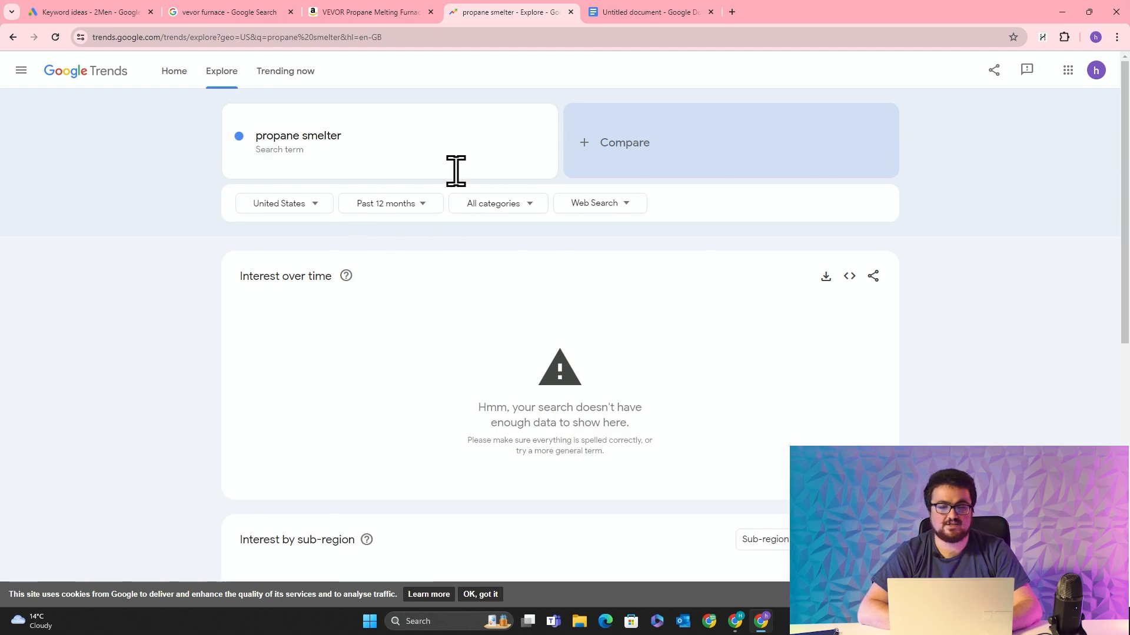
Step: Search Google for "propane smelter" and review the sponsored listings and top results
left_click(238, 7)
left_click(316, 78)
key("ctrl+a")
type("propane smelter")
key("Return")
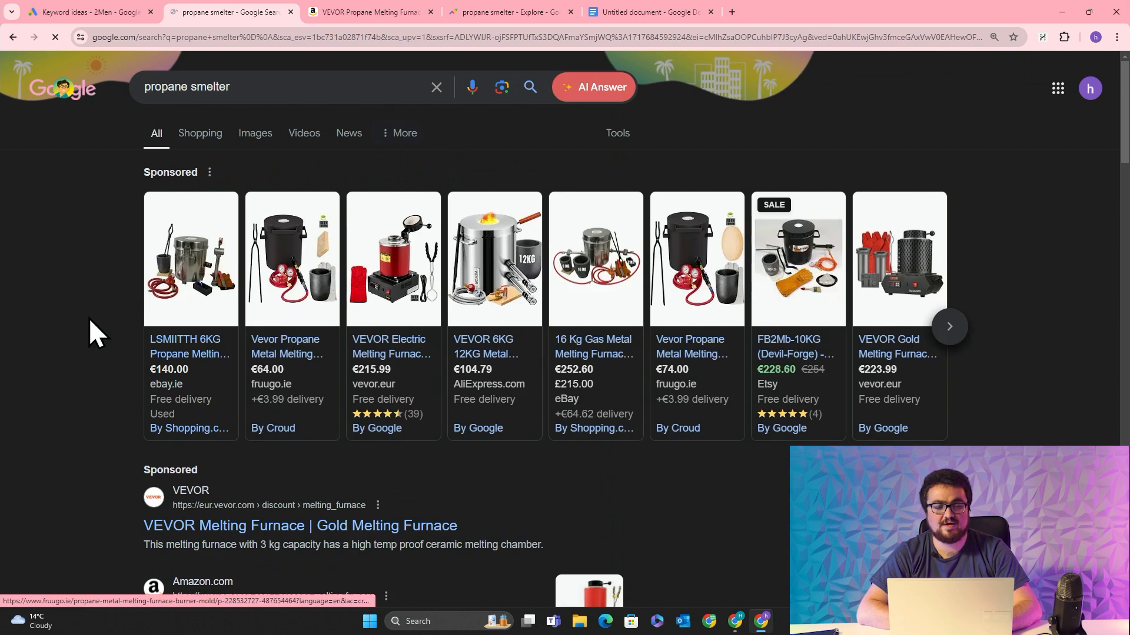
scroll(89, 318, "down", 5)
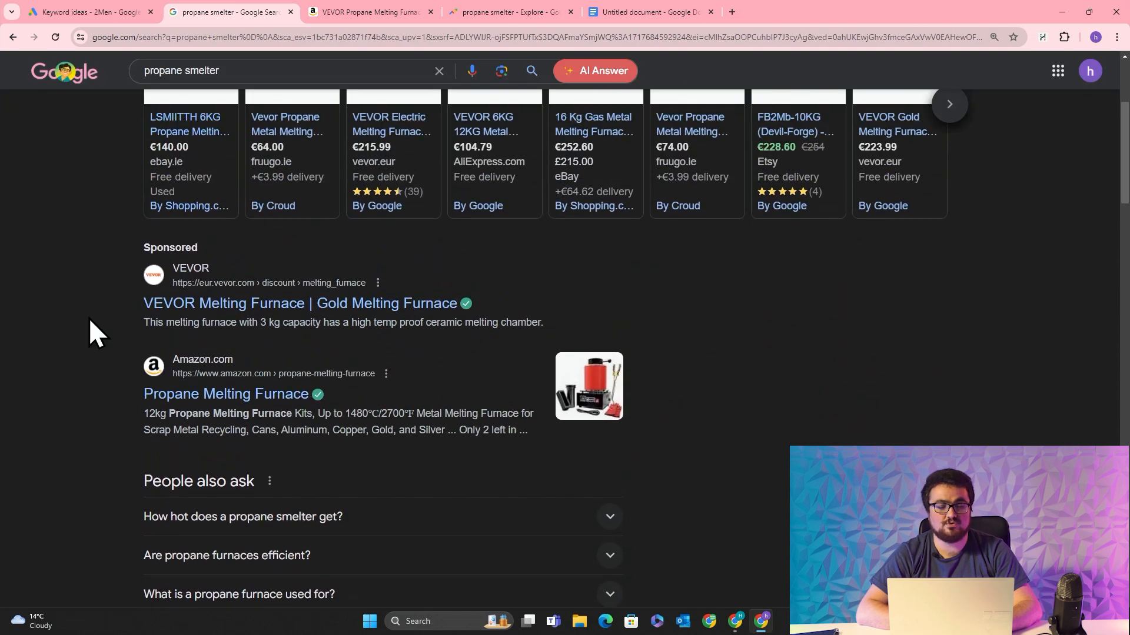
Step: Expand and collapse the "propane smelter" People also ask questions to load more related questions
scroll(154, 379, "down", 2)
left_click(184, 412)
left_click(185, 415)
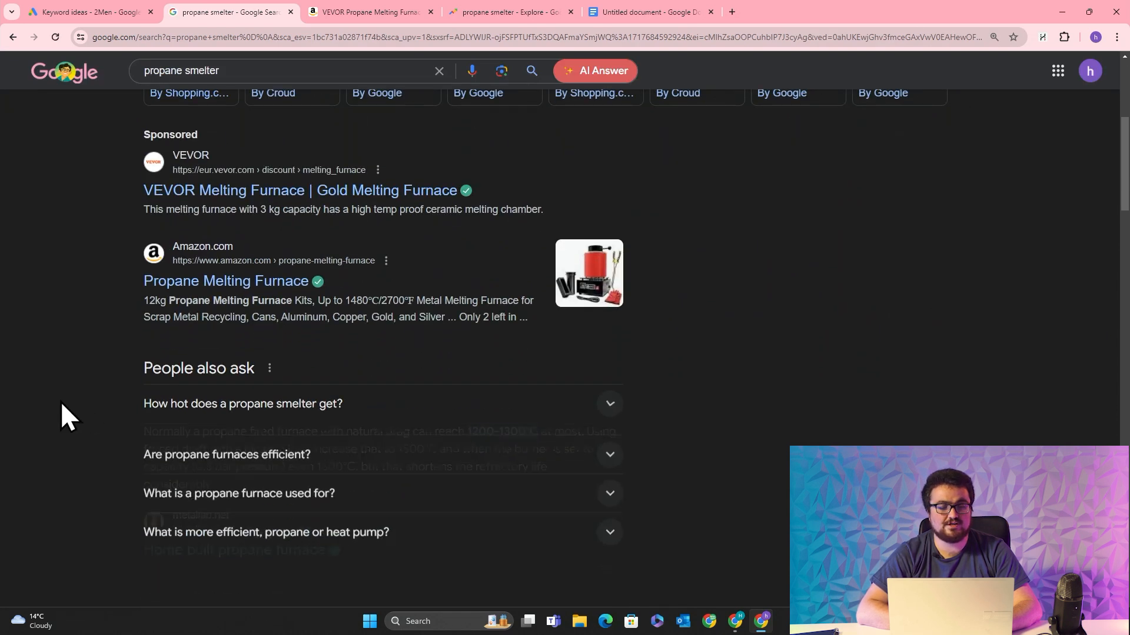
scroll(61, 401, "down", 1)
left_click(195, 391)
left_click(136, 391)
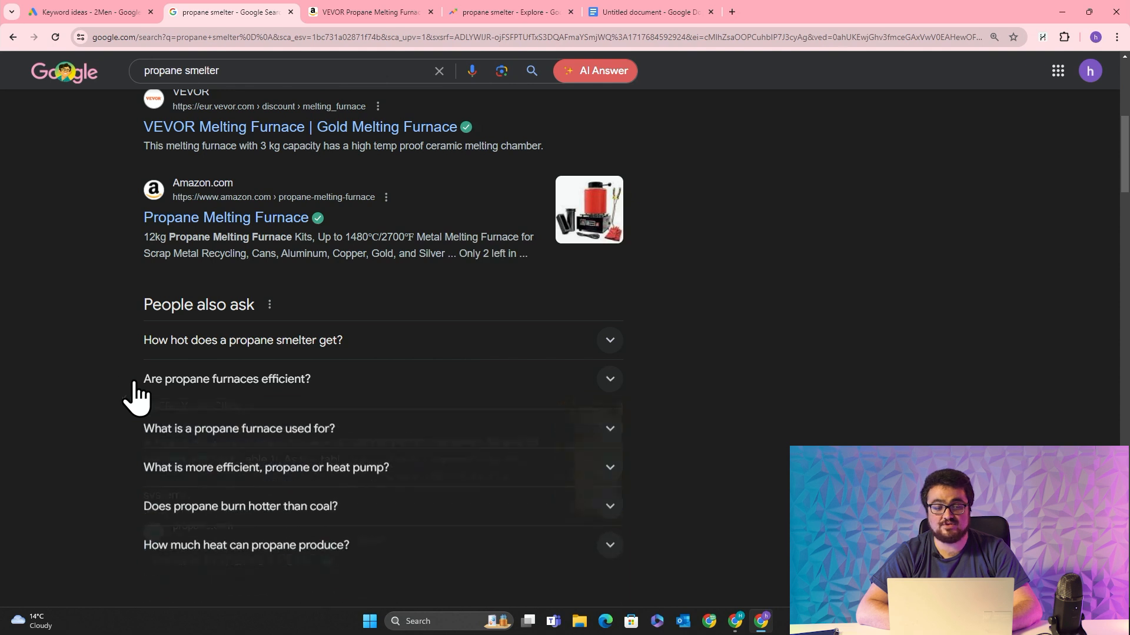
scroll(121, 391, "down", 1)
left_click(211, 348)
left_click(209, 331)
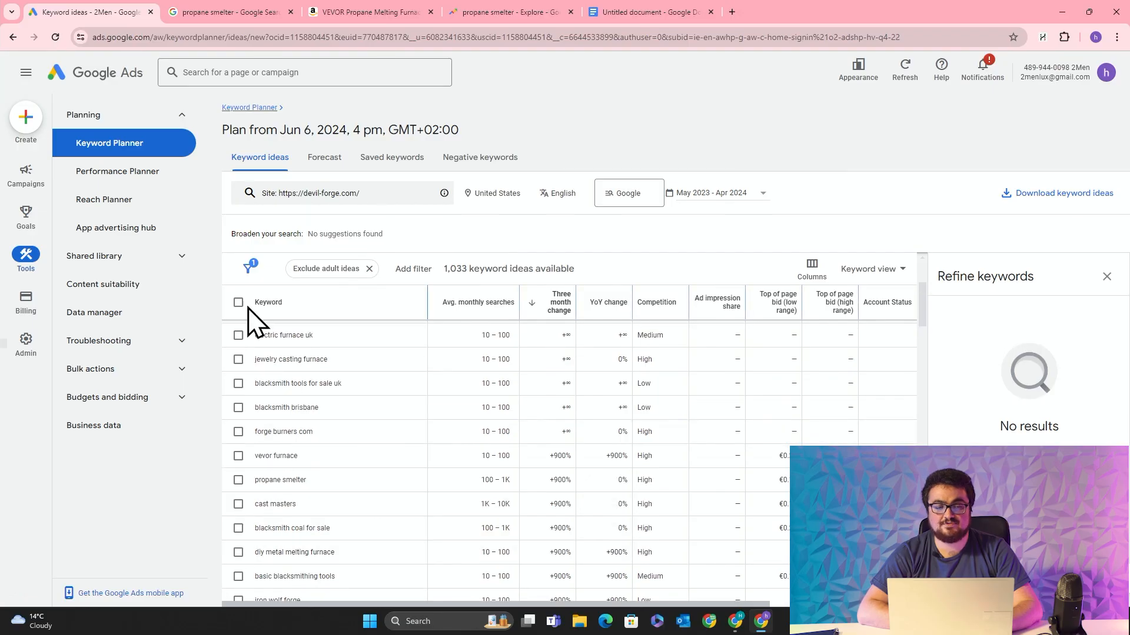
Step: Return to Keyword Planner, browse the keyword ideas for devil-forge.com and download them as a .csv file
scroll(665, 484, "down", 1)
scroll(340, 353, "up", 15)
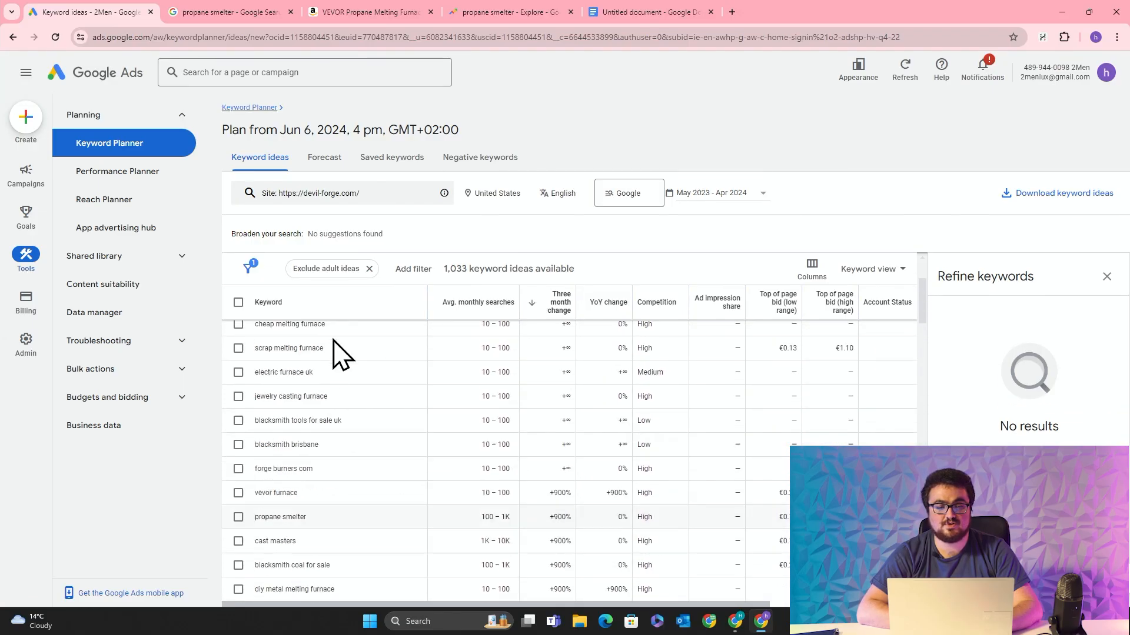
scroll(467, 404, "down", 10)
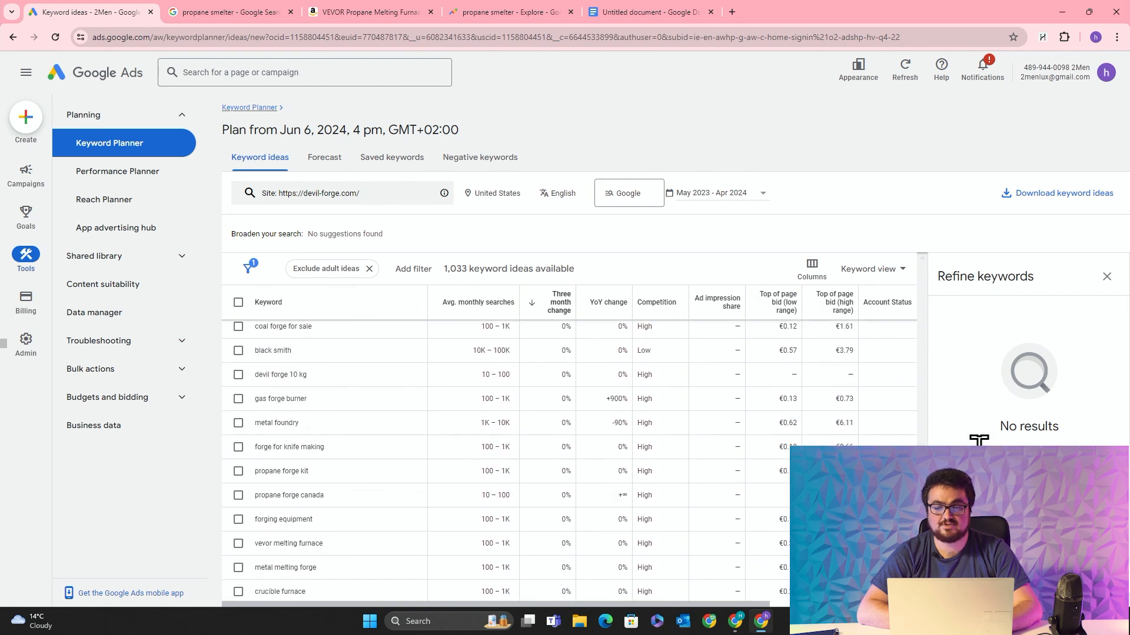
scroll(768, 392, "down", 3)
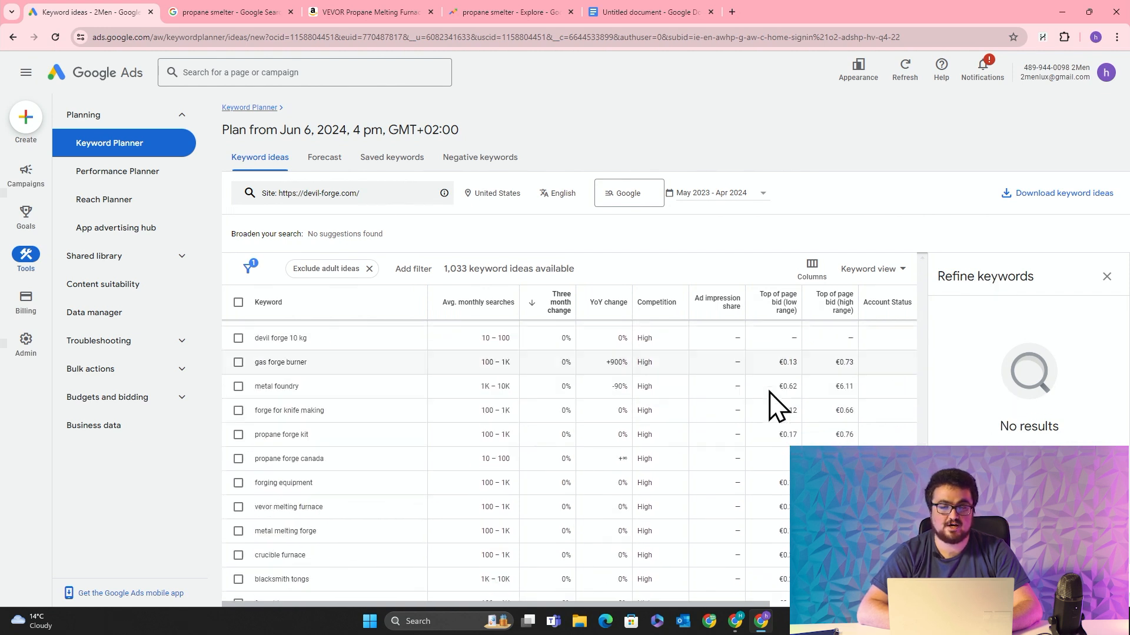
scroll(775, 425, "down", 5)
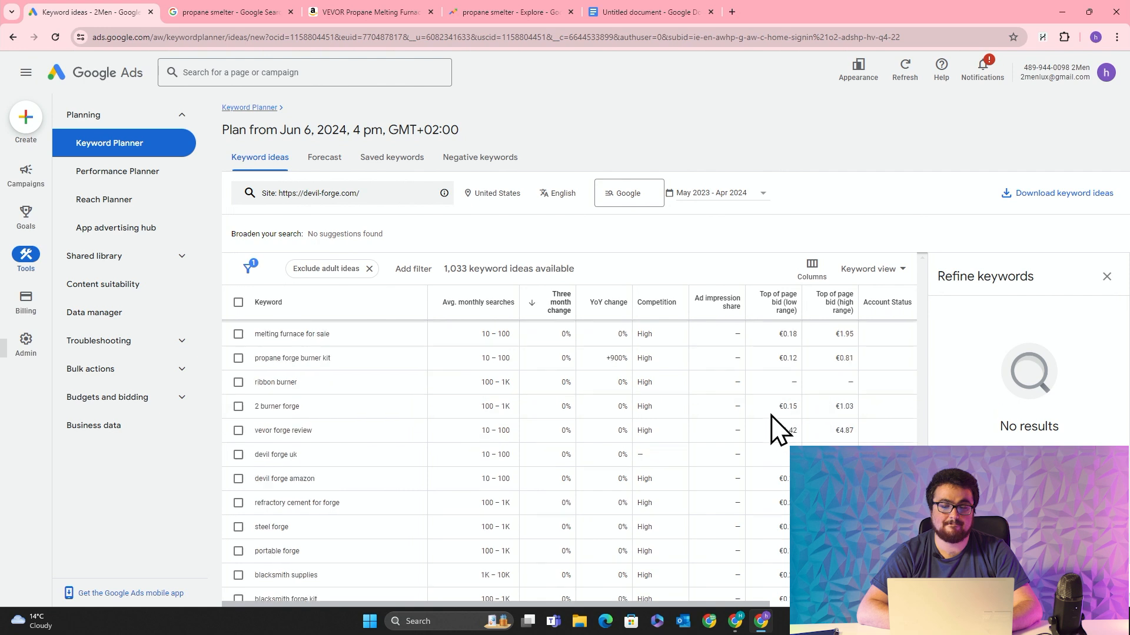
scroll(675, 415, "up", 15)
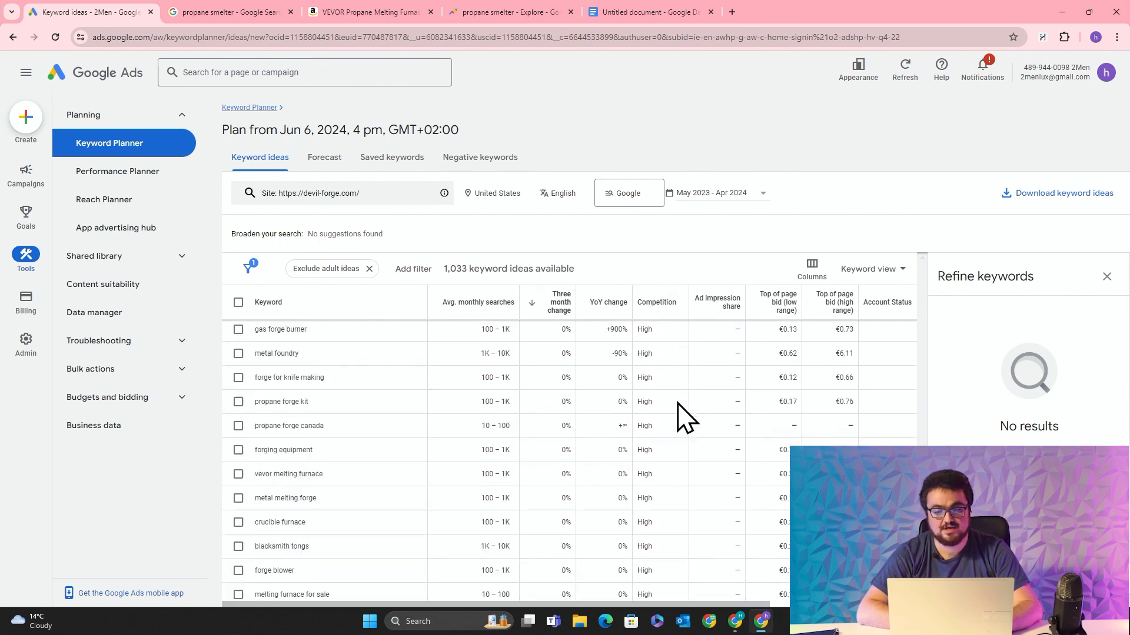
left_click(1050, 200)
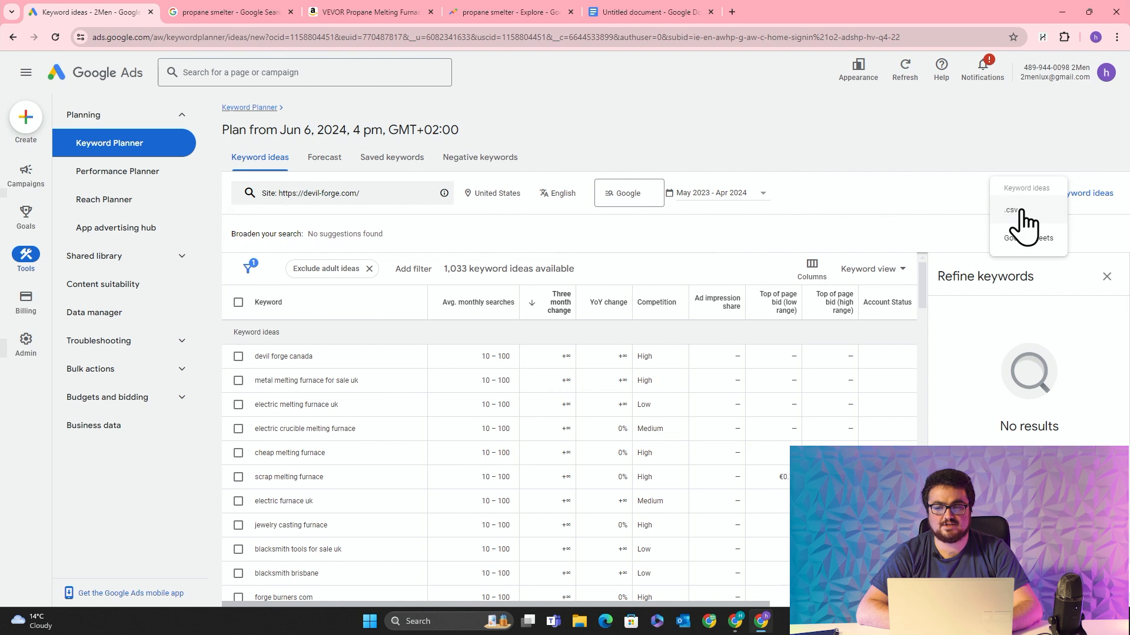
left_click(1018, 210)
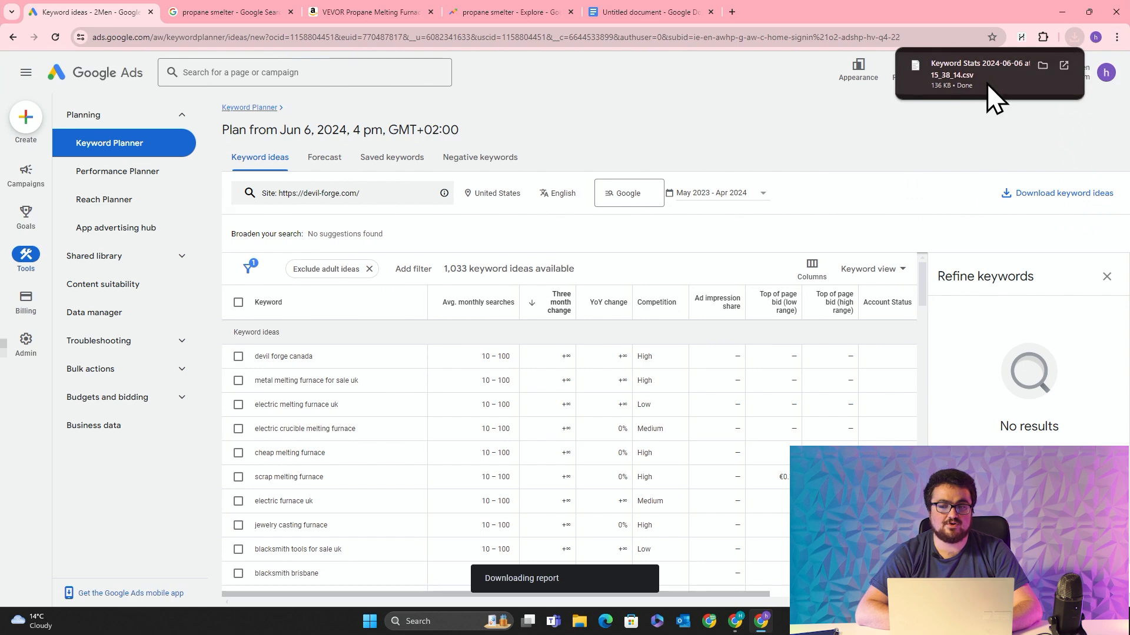
Step: Open the downloaded Keyword Stats CSV file and look through its keyword rows
left_click(983, 76)
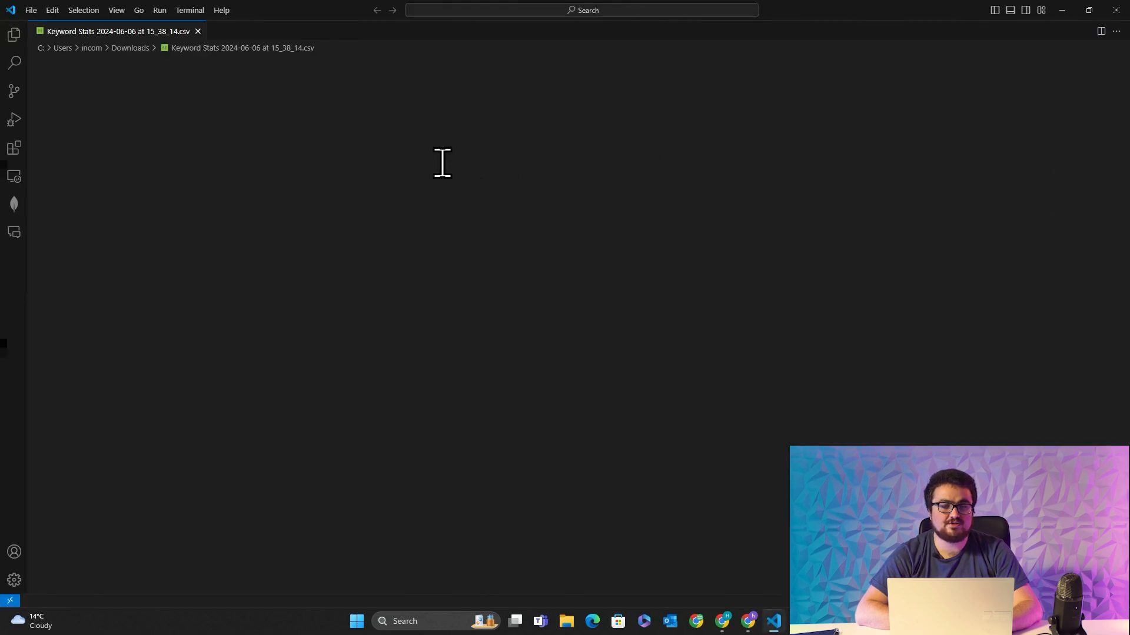
scroll(383, 162, "down", 13)
scroll(383, 162, "down", 20)
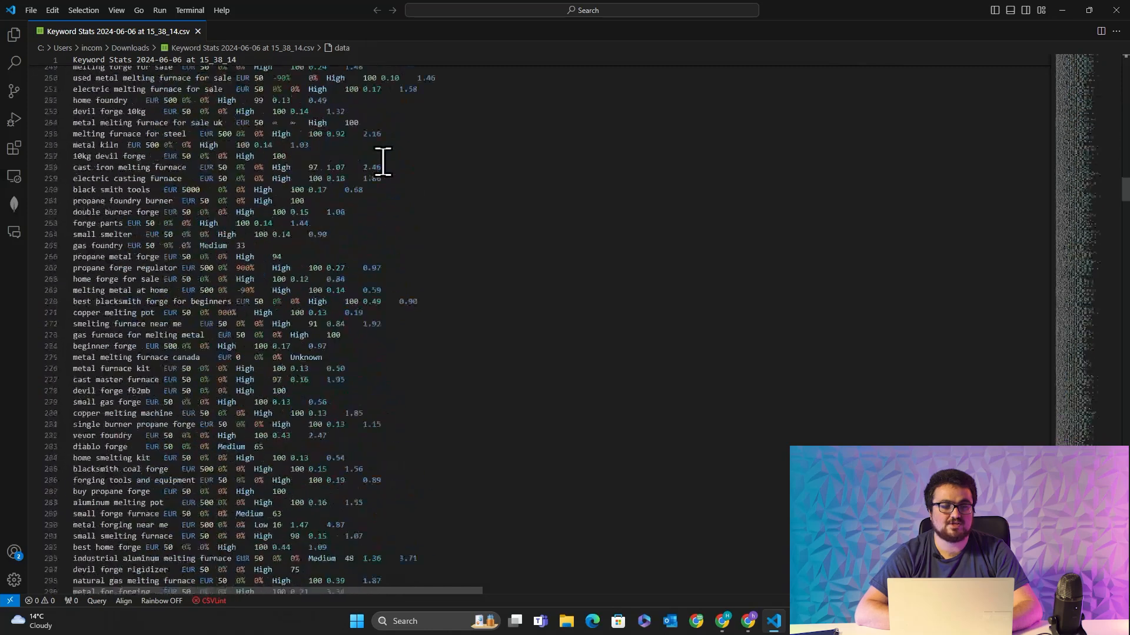
Step: Switch to the browser profile with the devil-forge.com product page and open ChatGPT in a new tab
key("alt+Tab")
left_click(1096, 38)
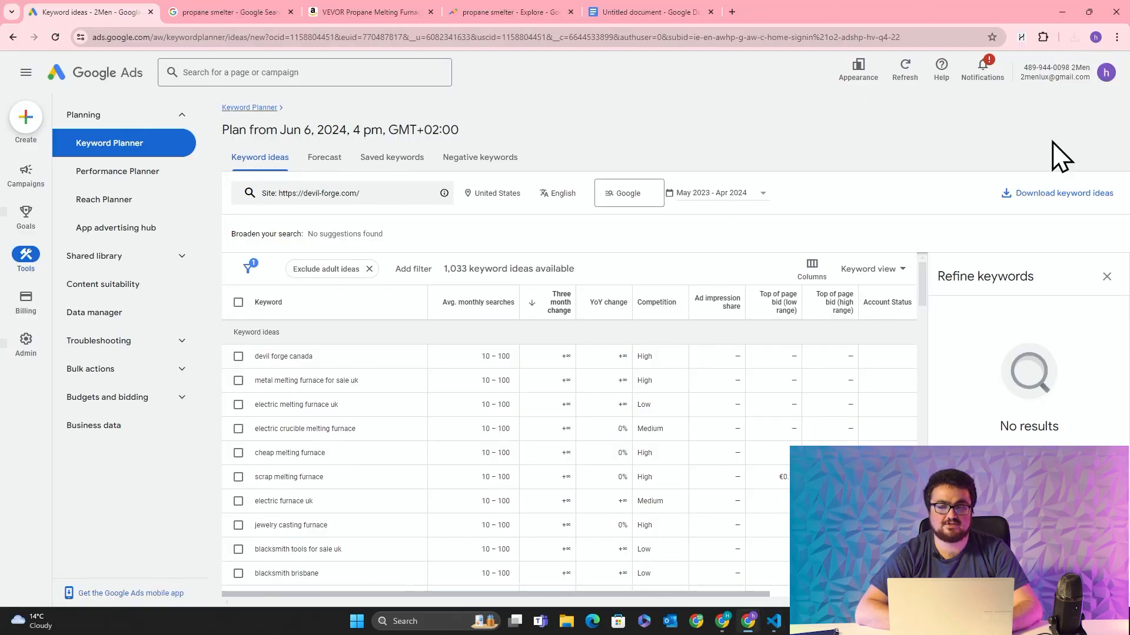
left_click(982, 306)
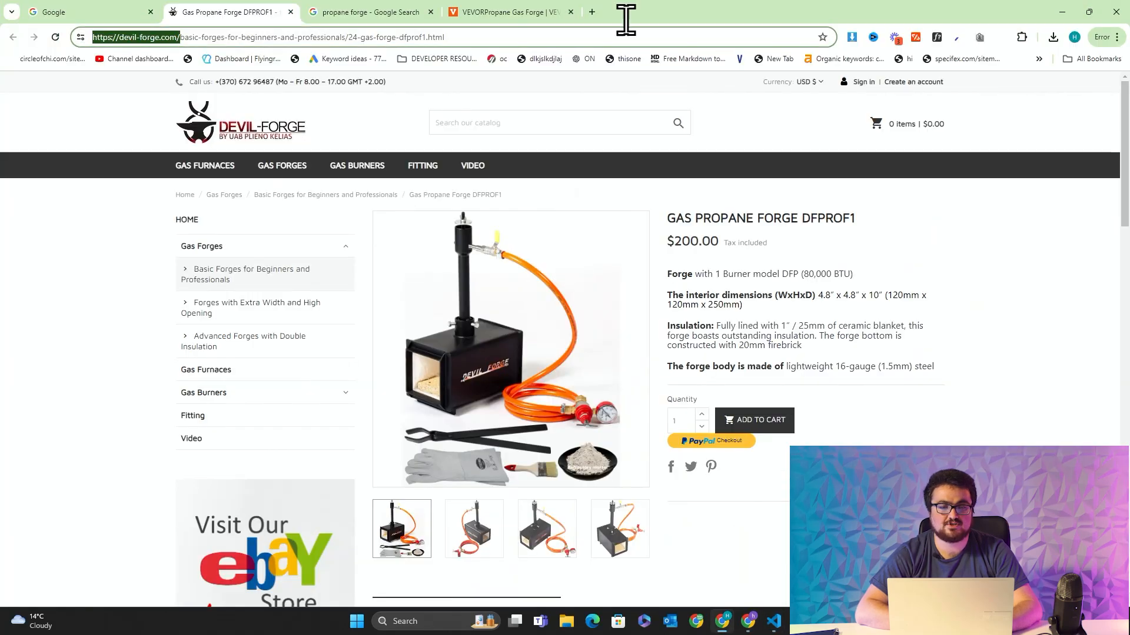
left_click(592, 13)
type("chat")
key("Return")
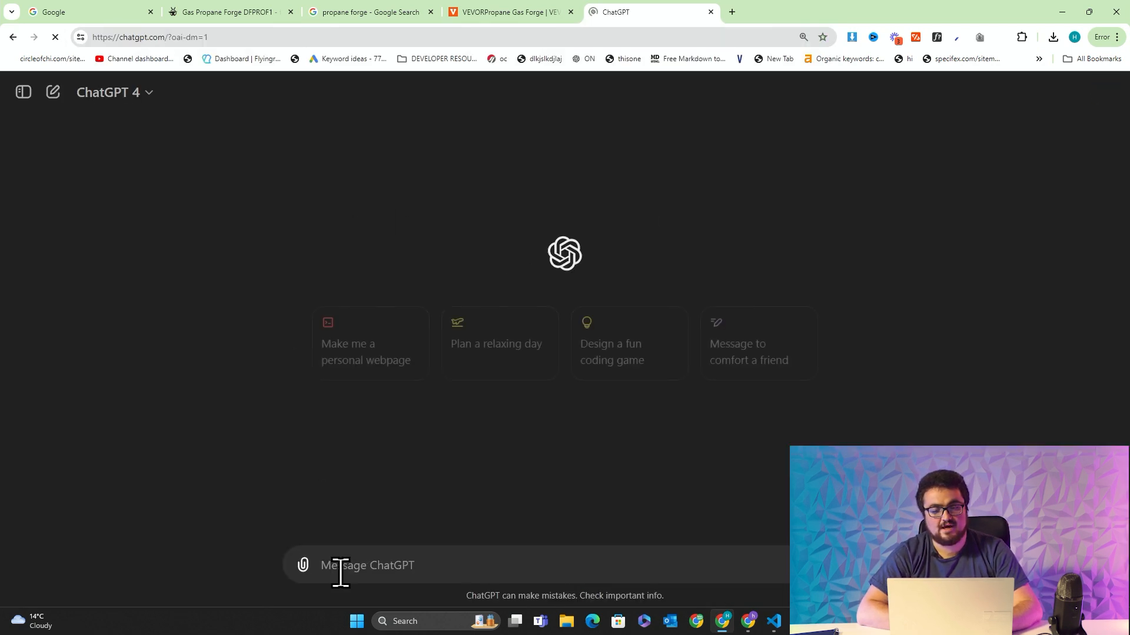
Step: Attach the downloaded Keyword Stats 2024-06-06 CSV file from the computer to a new ChatGPT message
left_click(305, 566)
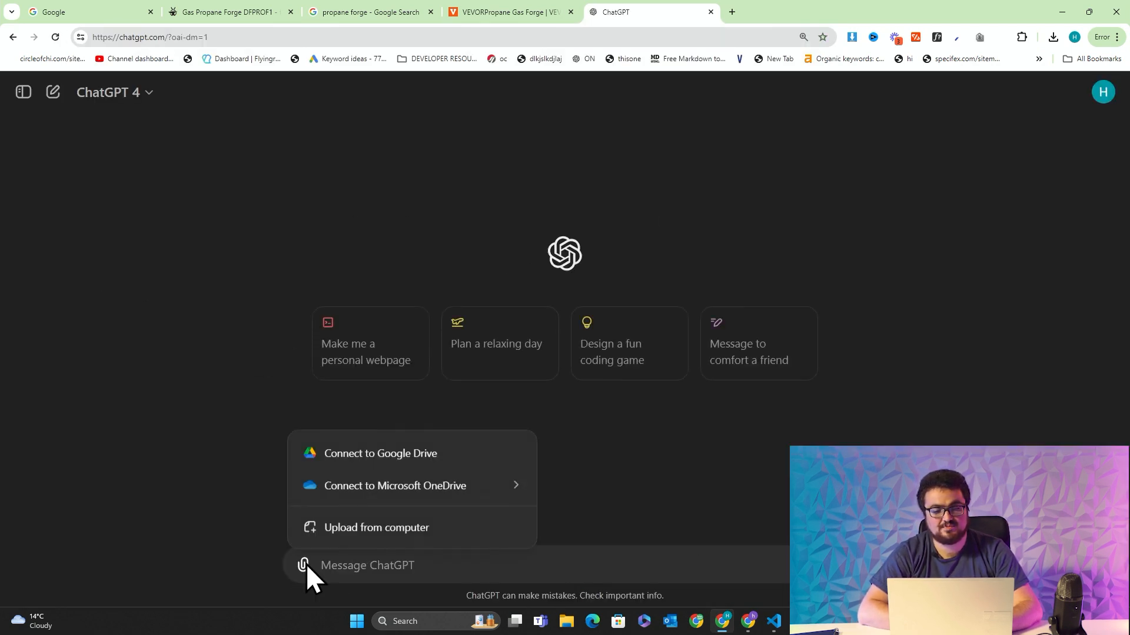
left_click(469, 442)
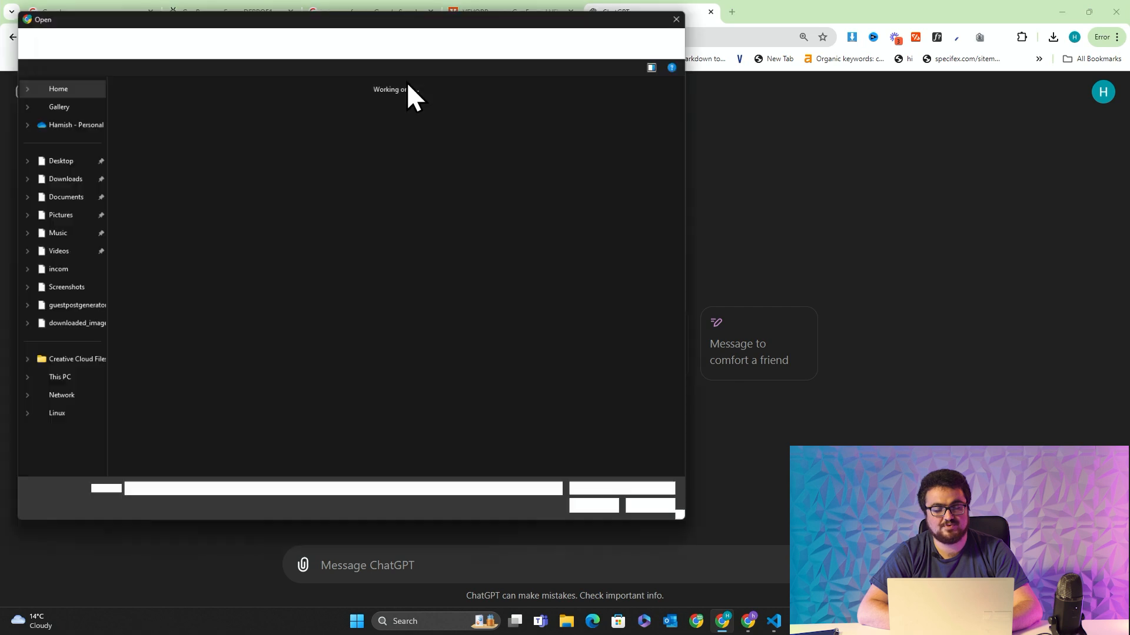
double_click(181, 156)
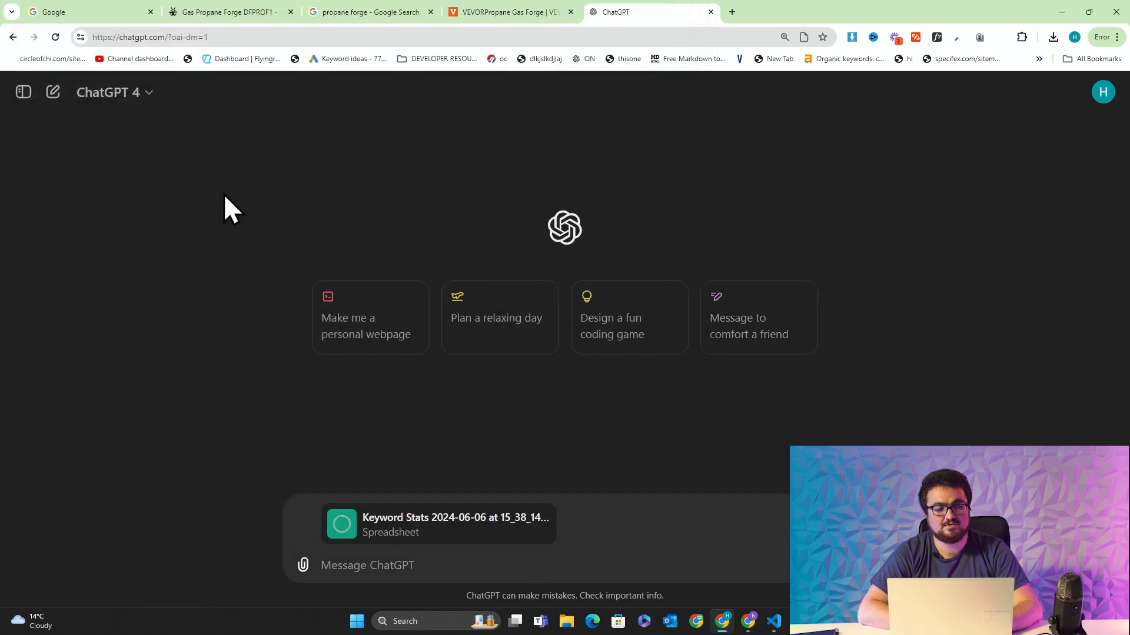
Step: Ask ChatGPT for 10 blog post suggestions for the website suppliesforblacksmiths.com from the attached list of keywords
left_click(418, 564)
type("From this list of keywords give me 10 blog post suggestoins for my website suppli")
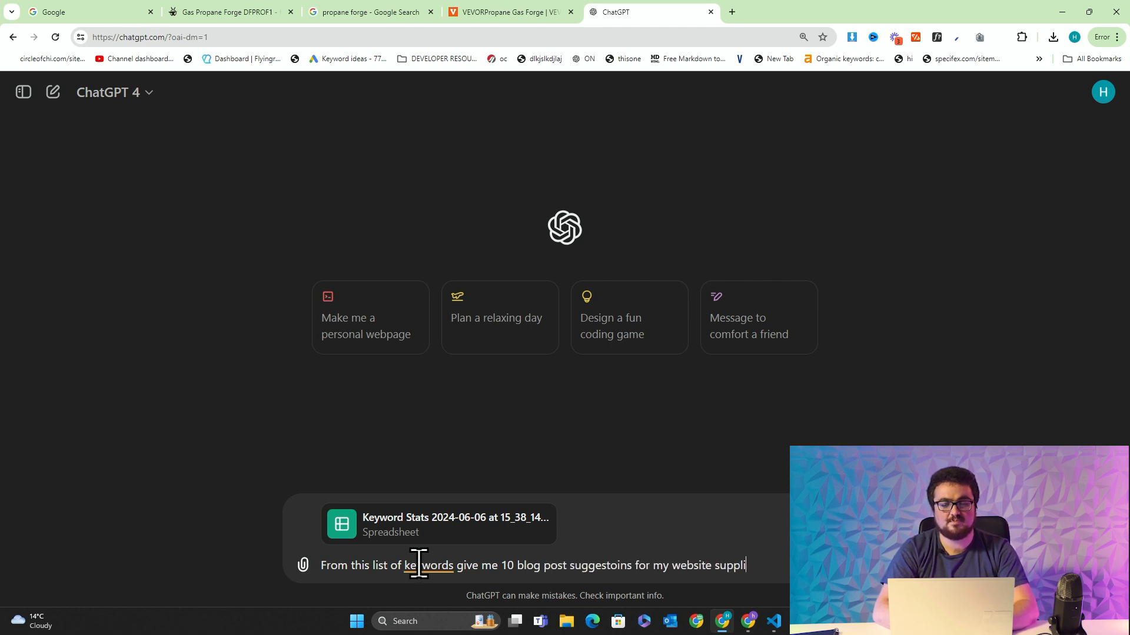
type("ths")
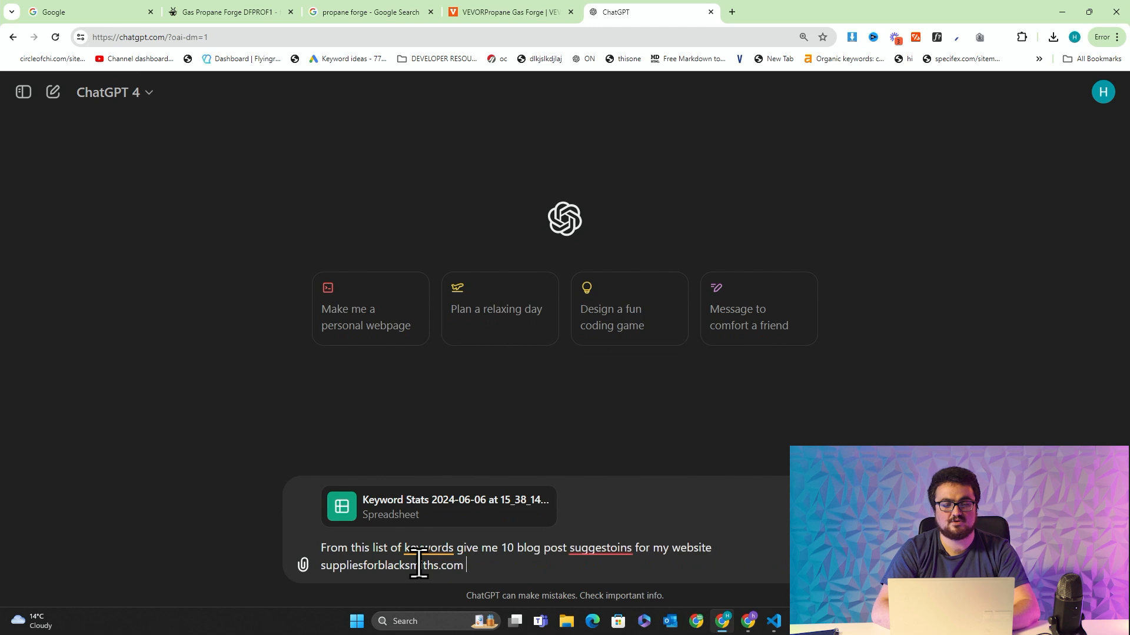
type(".com")
key("Return")
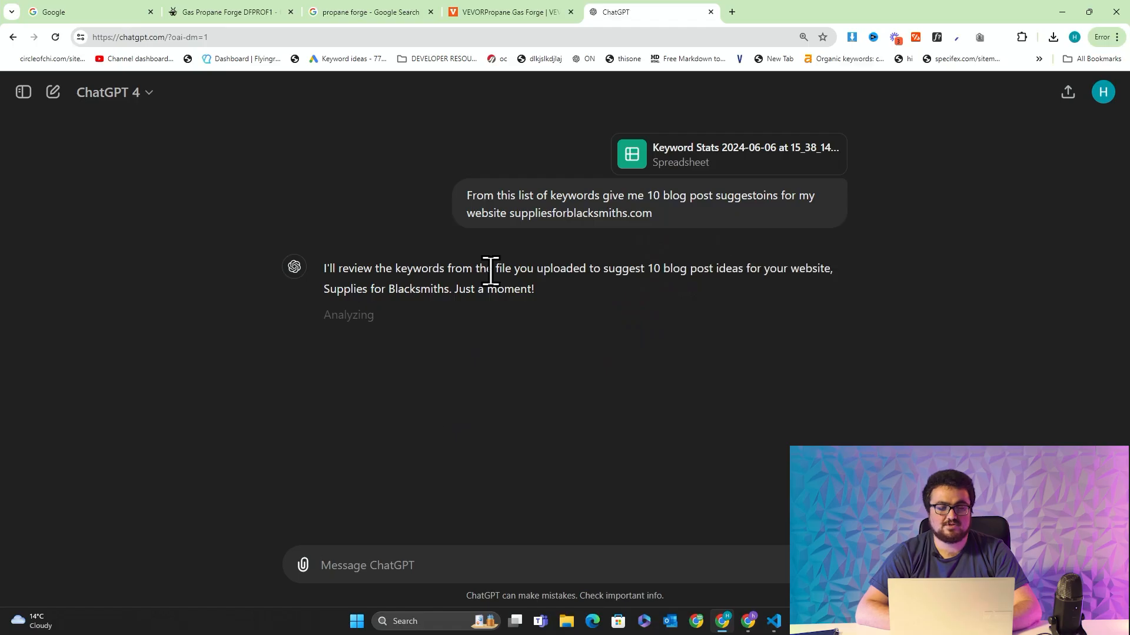
Step: Expand the analysis code, read ChatGPT's comment on the file and check the Keyword Stats CSV in Visual Studio Code
left_click(355, 322)
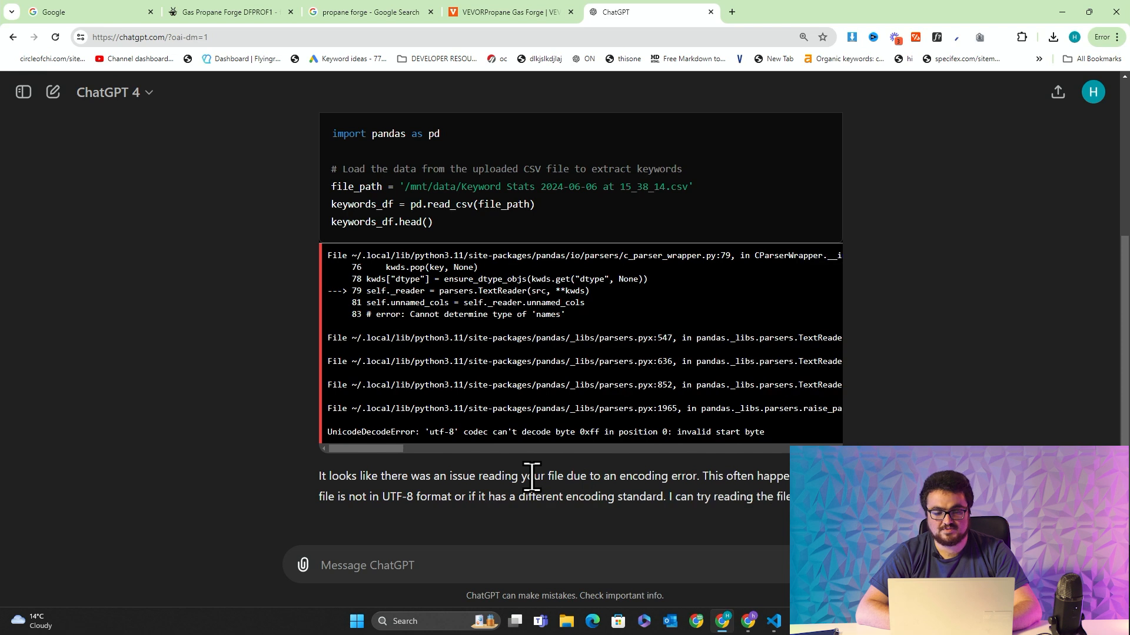
triple_click(468, 486)
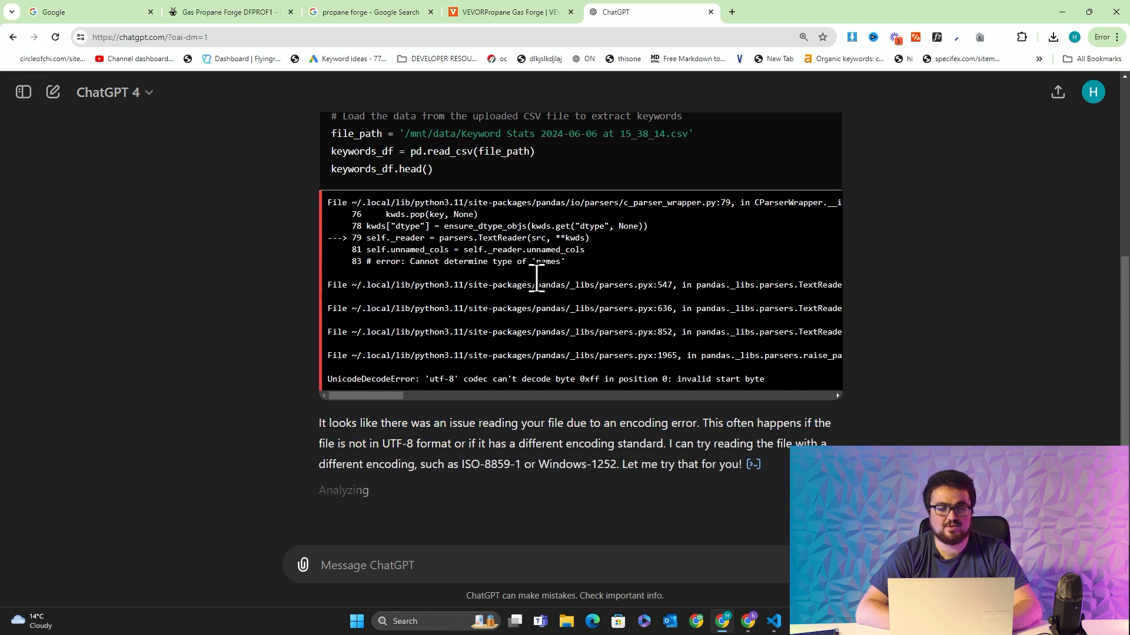
key("alt+Tab")
key("Tab")
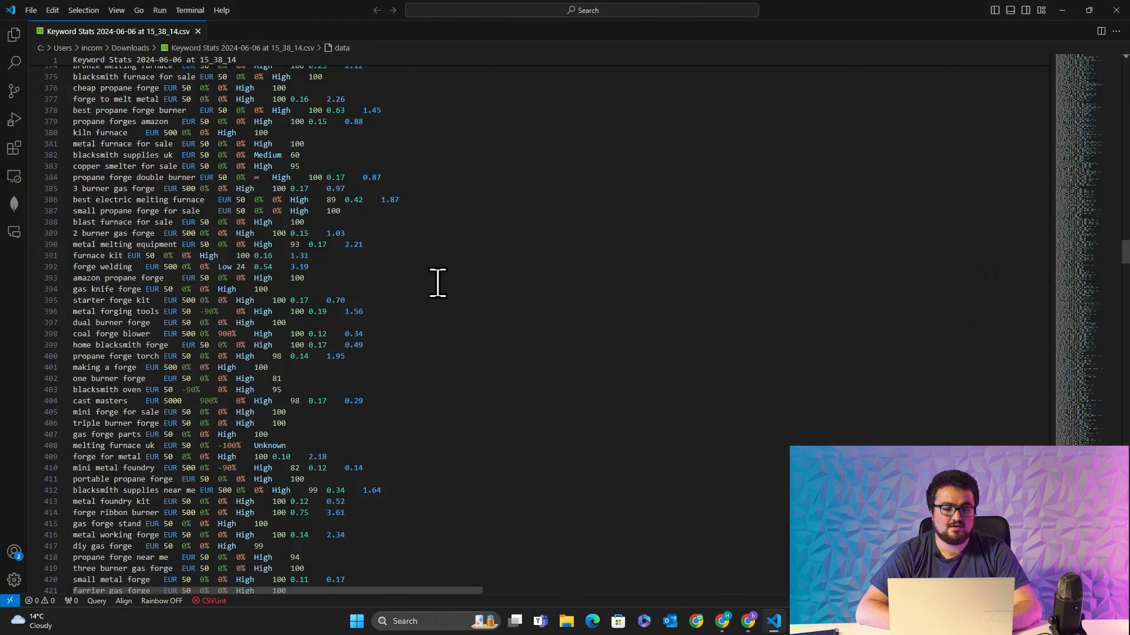
scroll(579, 285, "up", 10)
key("alt+Tab")
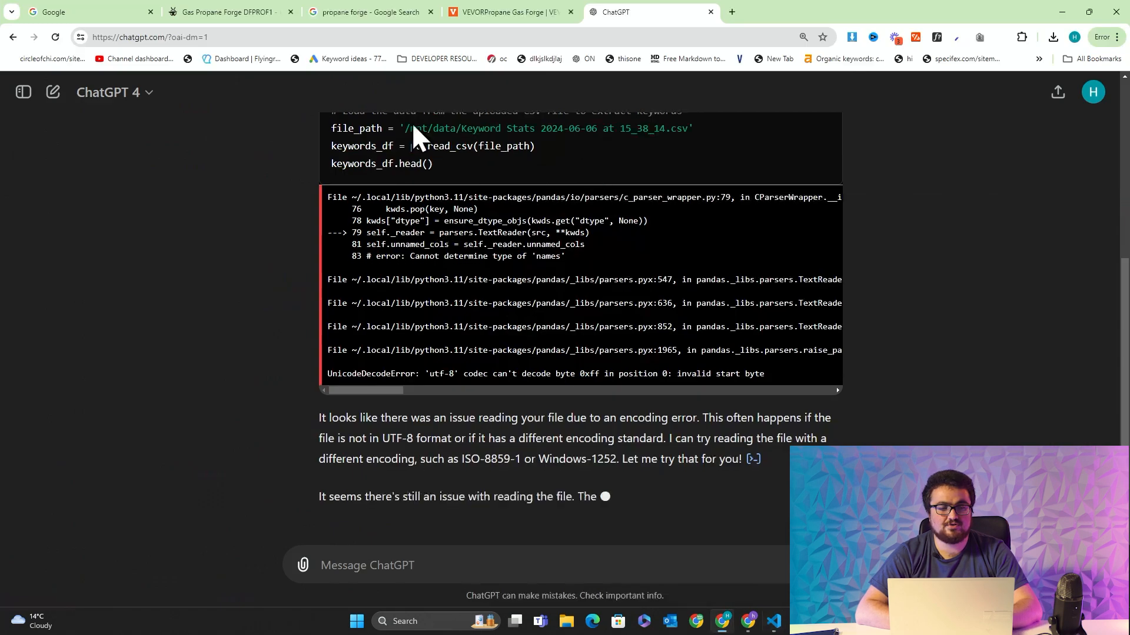
Step: Try to select all devil-forge.com keyword ideas in Keyword Planner, reload the page and check ChatGPT's reply
key("alt+Tab")
key("Tab")
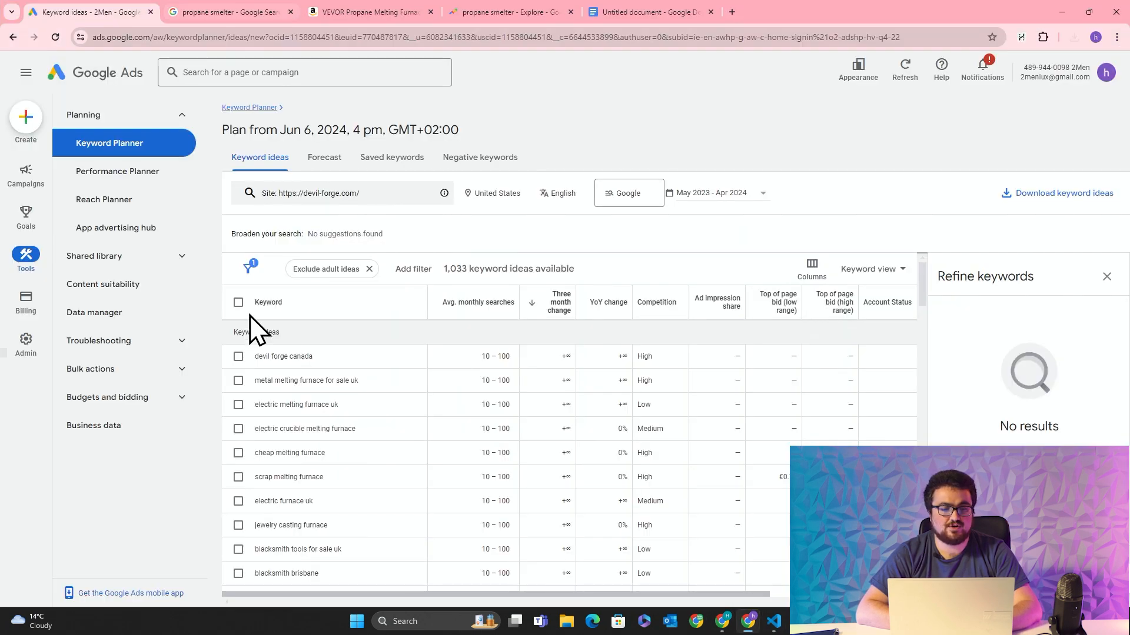
left_click(238, 304)
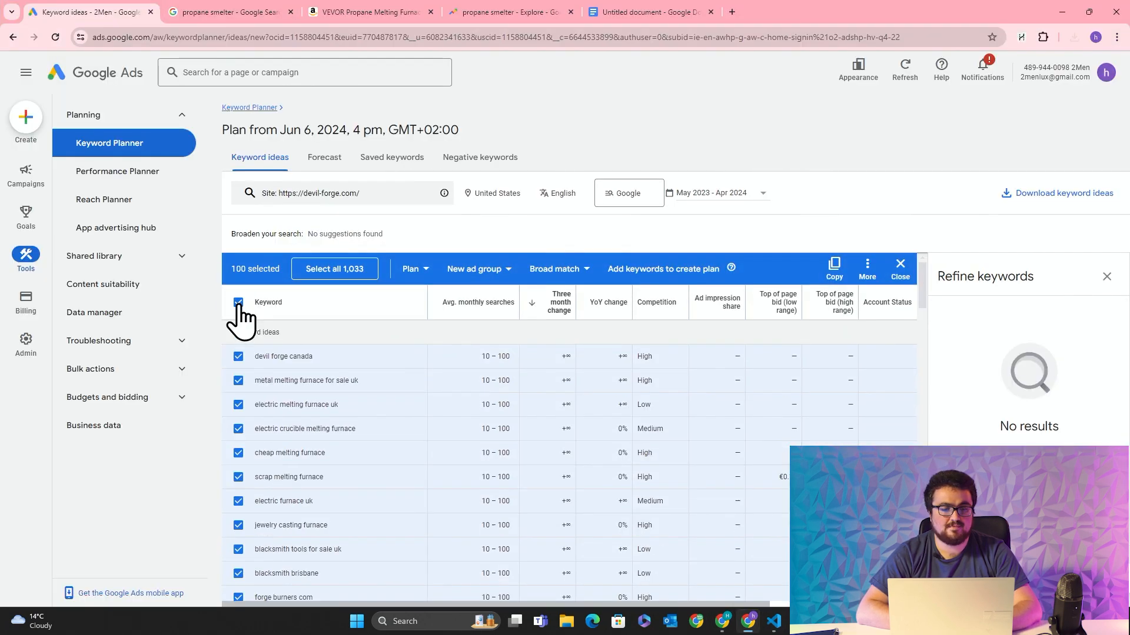
left_click(353, 271)
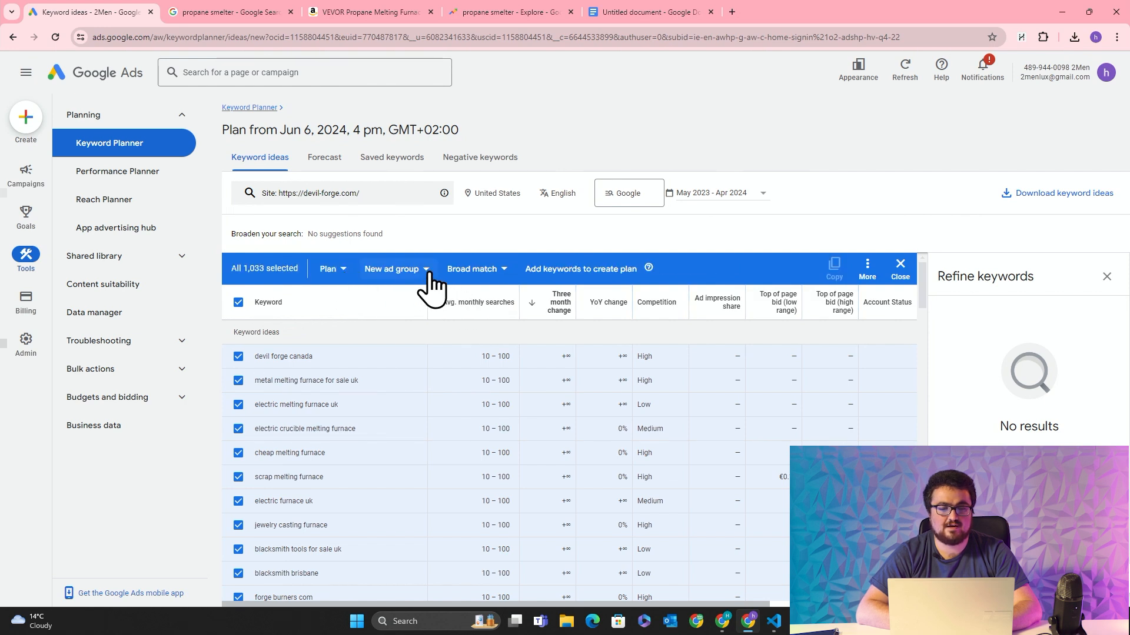
left_click(239, 303)
left_click(239, 303)
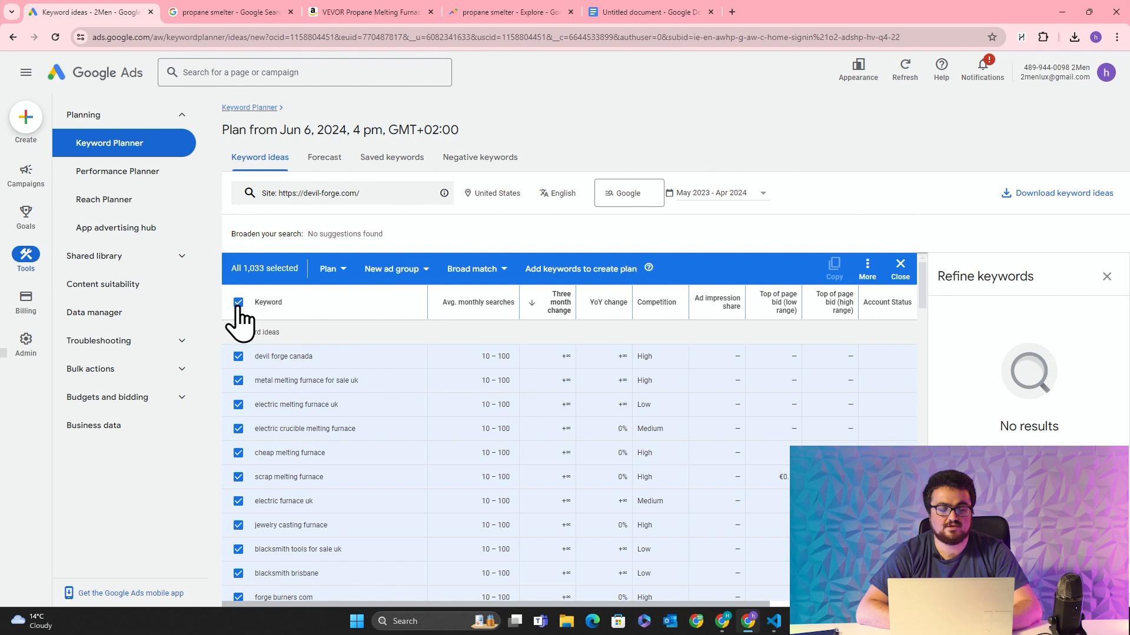
key("F5")
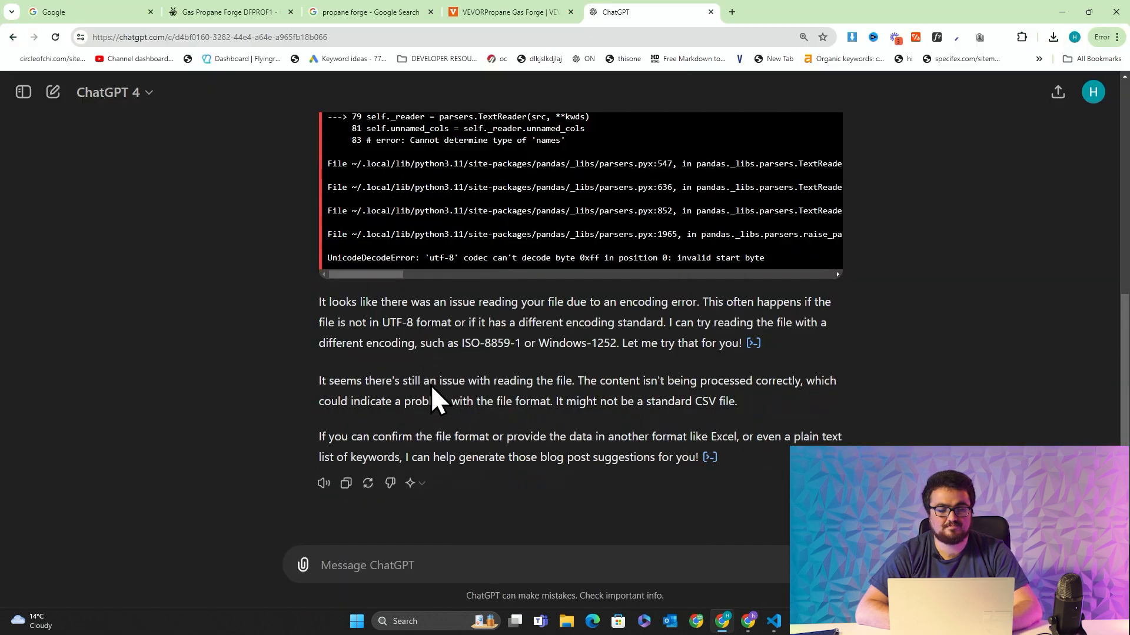
scroll(515, 544, "down", 1)
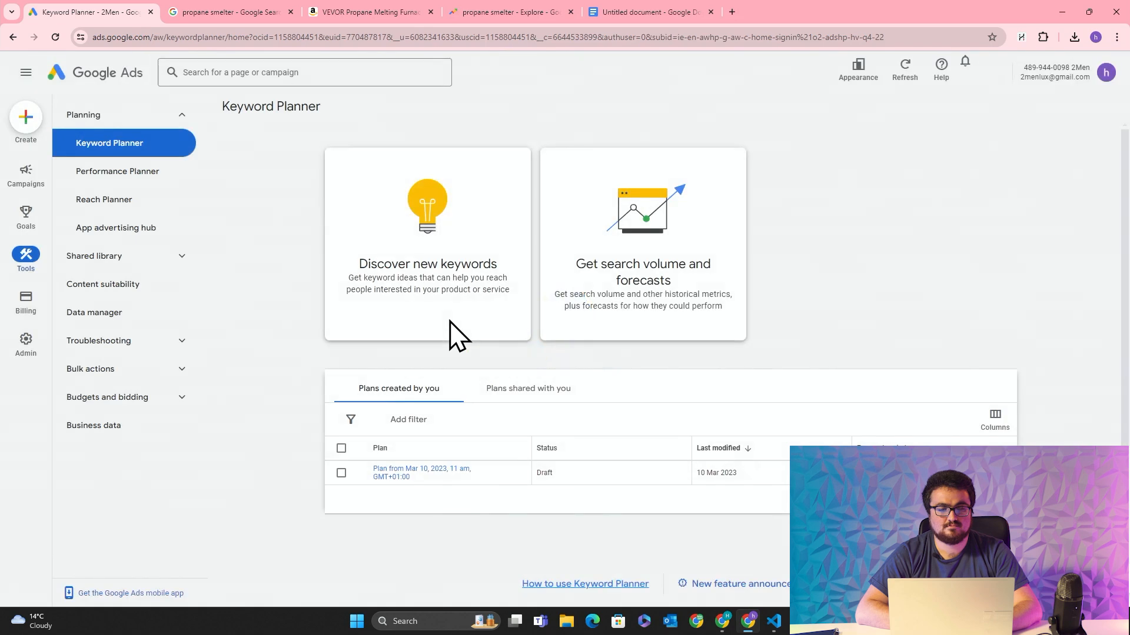
Step: Start discovering new keywords in Keyword Planner with a website as the source
left_click(435, 265)
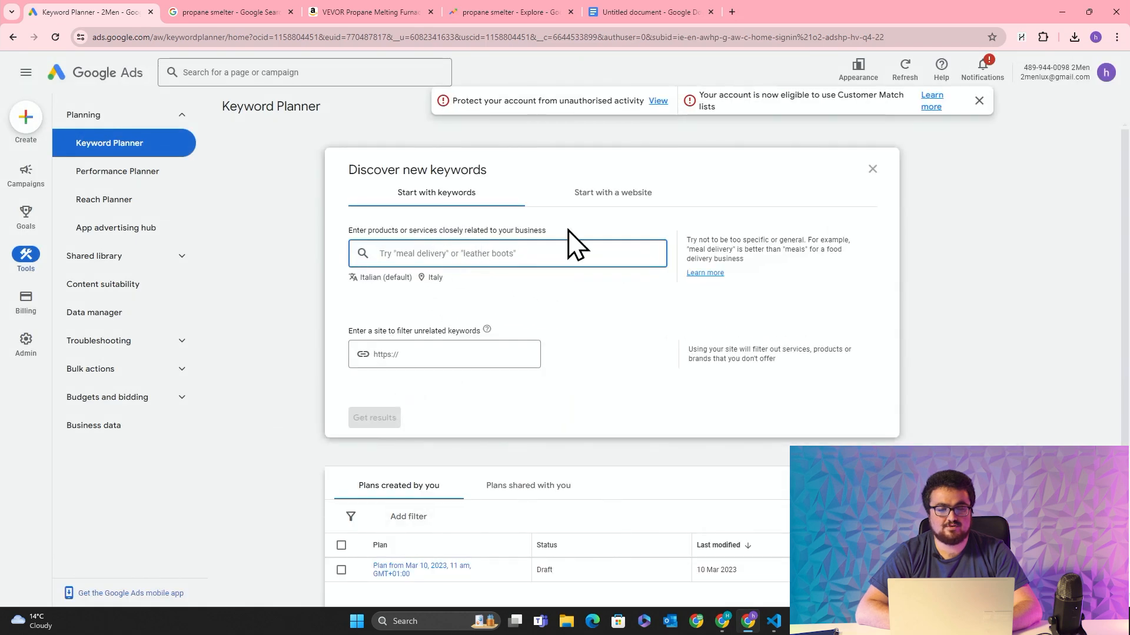
left_click(272, 12)
left_click(289, 70)
key("ctrl+a")
left_click(128, 10)
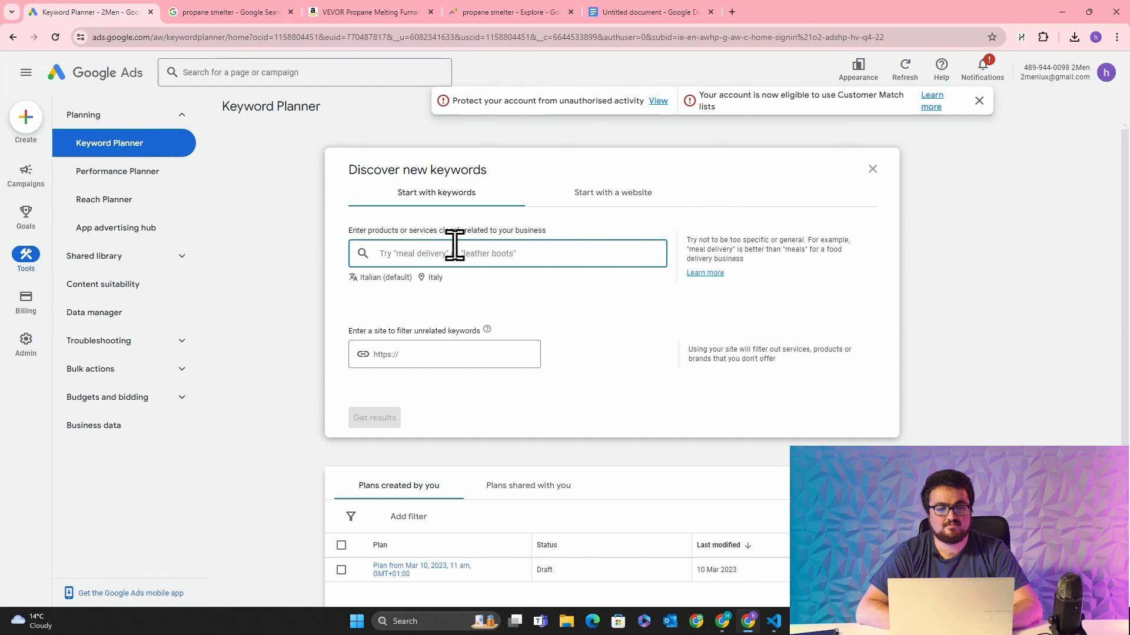
left_click(600, 195)
left_click(390, 10)
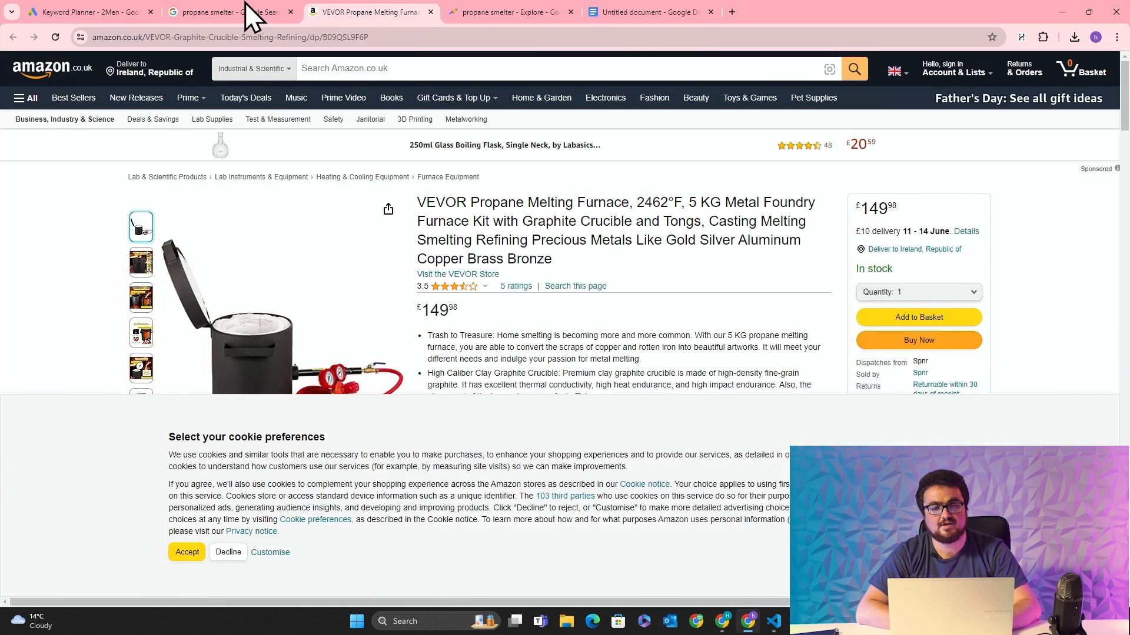
key("alt+Tab")
left_click(504, 11)
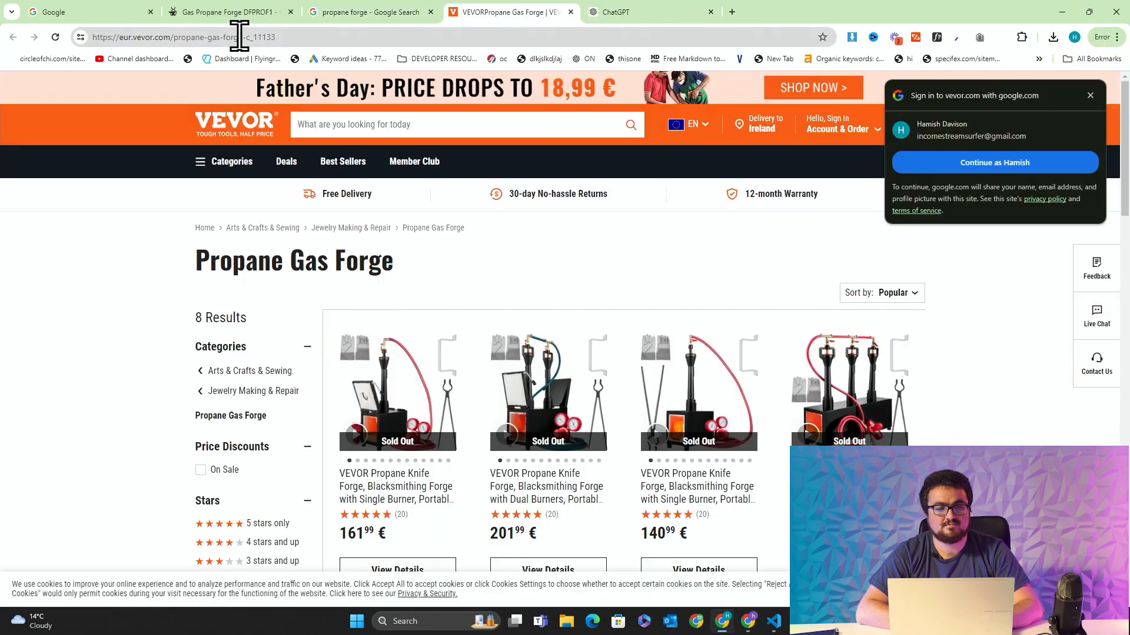
left_click(201, 14)
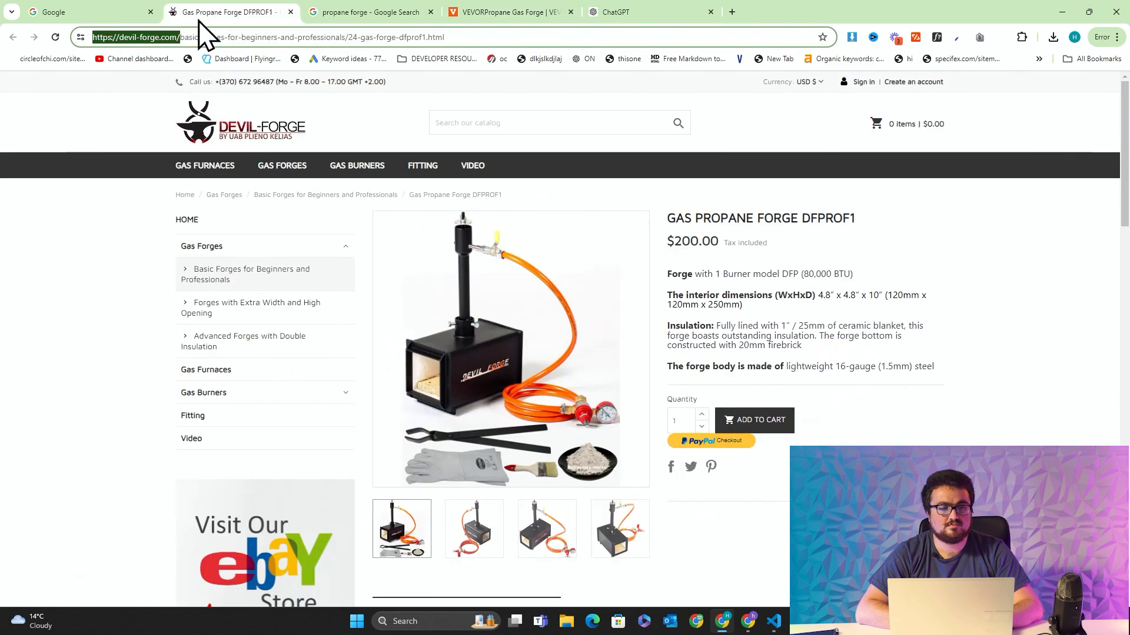
key("alt+Tab")
key("alt+Tab")
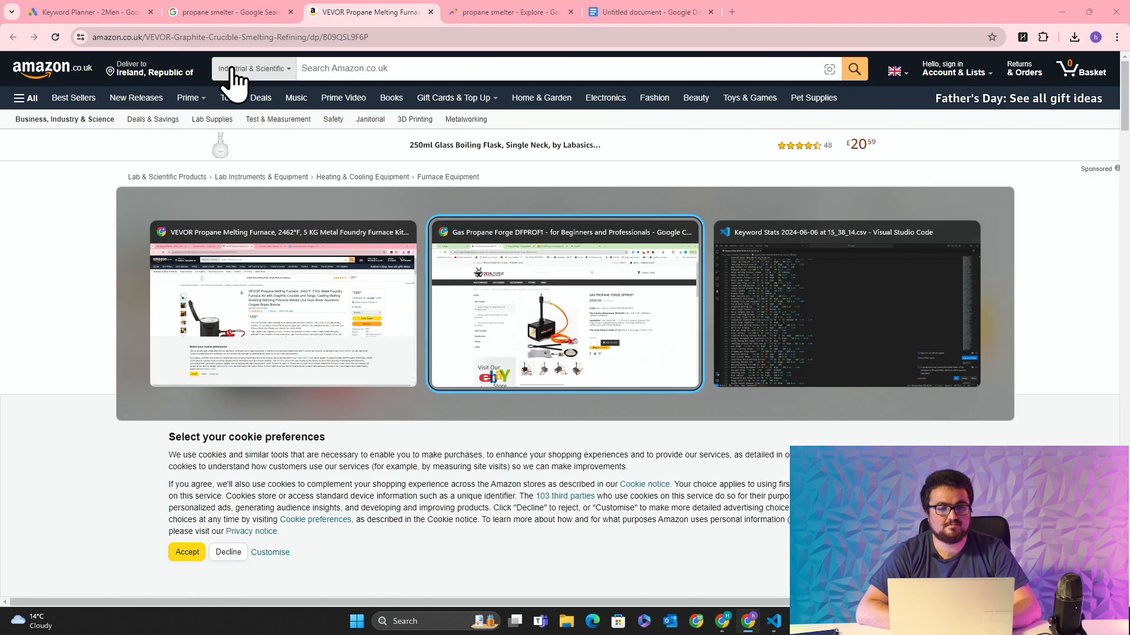
key("Escape")
left_click(97, 7)
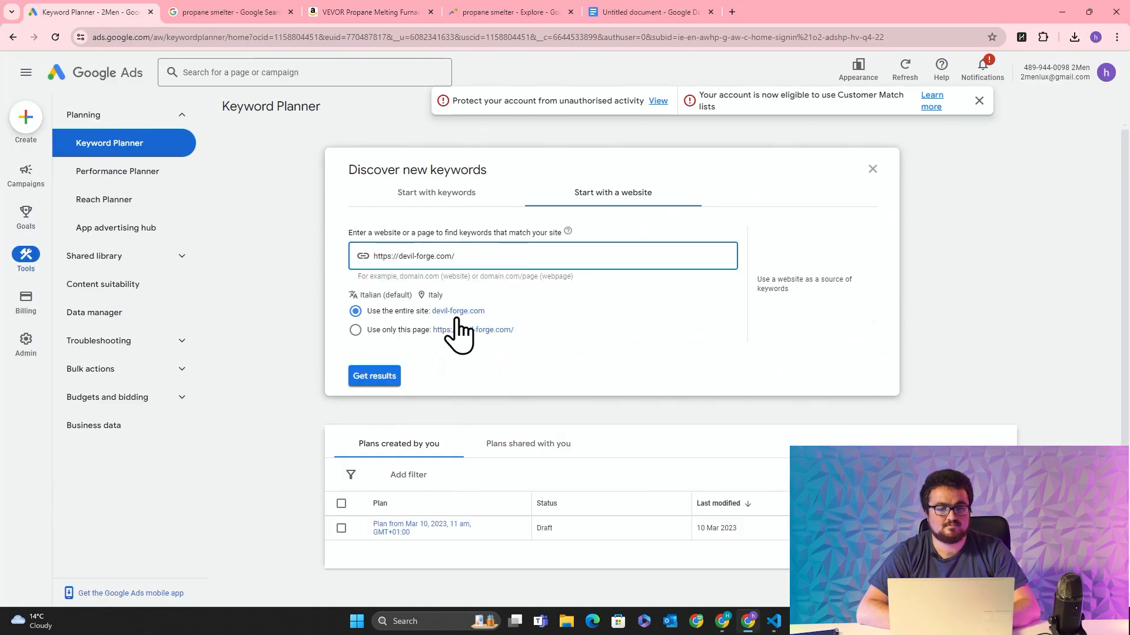
Step: Get the keyword ideas for the entire devil-forge.com site and copy the first 100, sorted by three month change
left_click(386, 380)
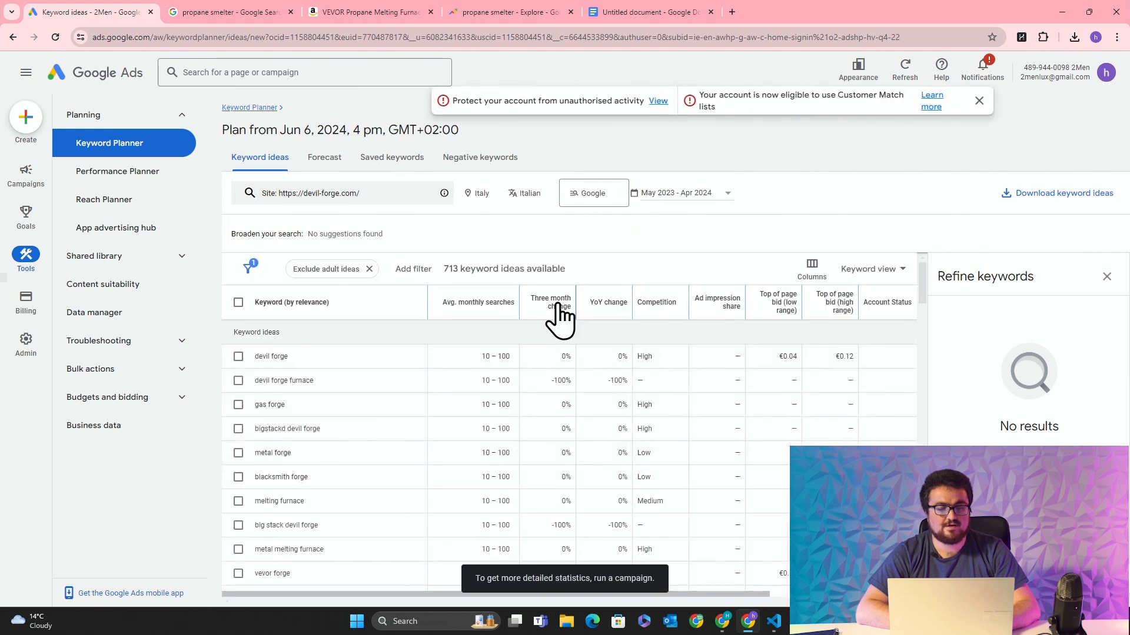
left_click(238, 302)
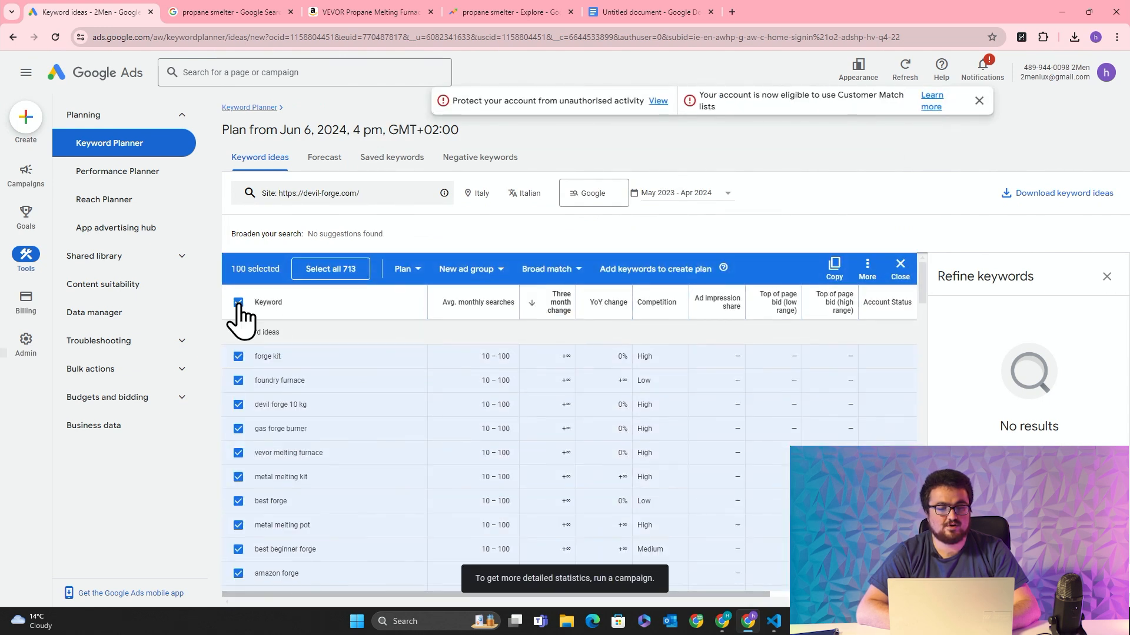
left_click(834, 272)
Step: Send ChatGPT the message "Use these keywords instead" followed by the copied keyword list on a new line
key("alt+Tab")
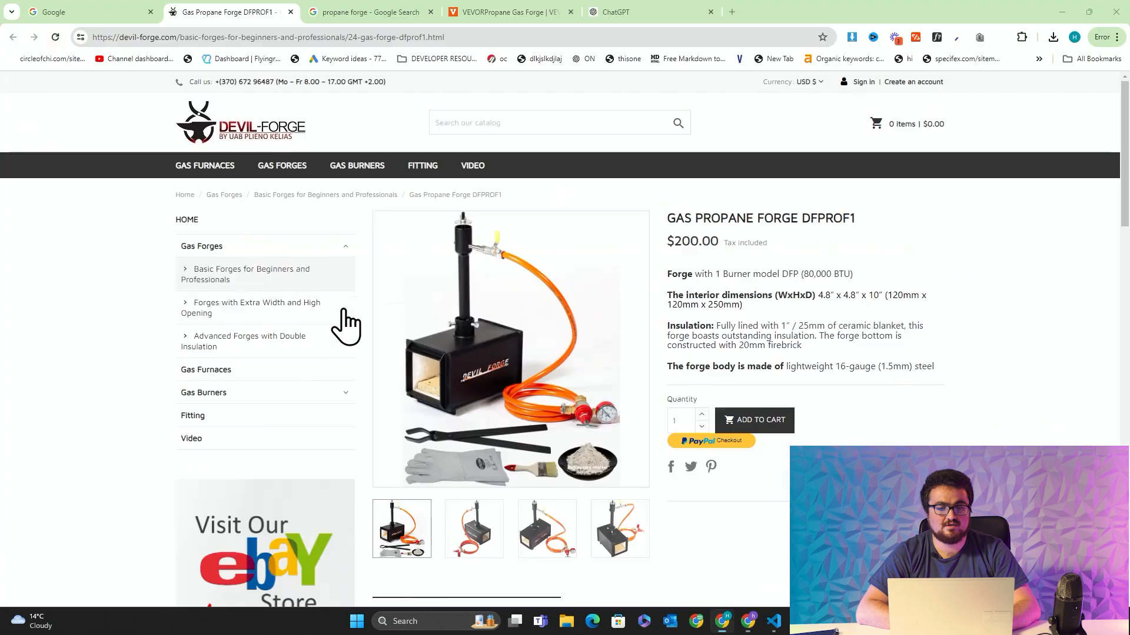
left_click(649, 3)
type("U")
type("se these keywords instead")
key("shift+Return")
key("ctrl+v")
key("Return")
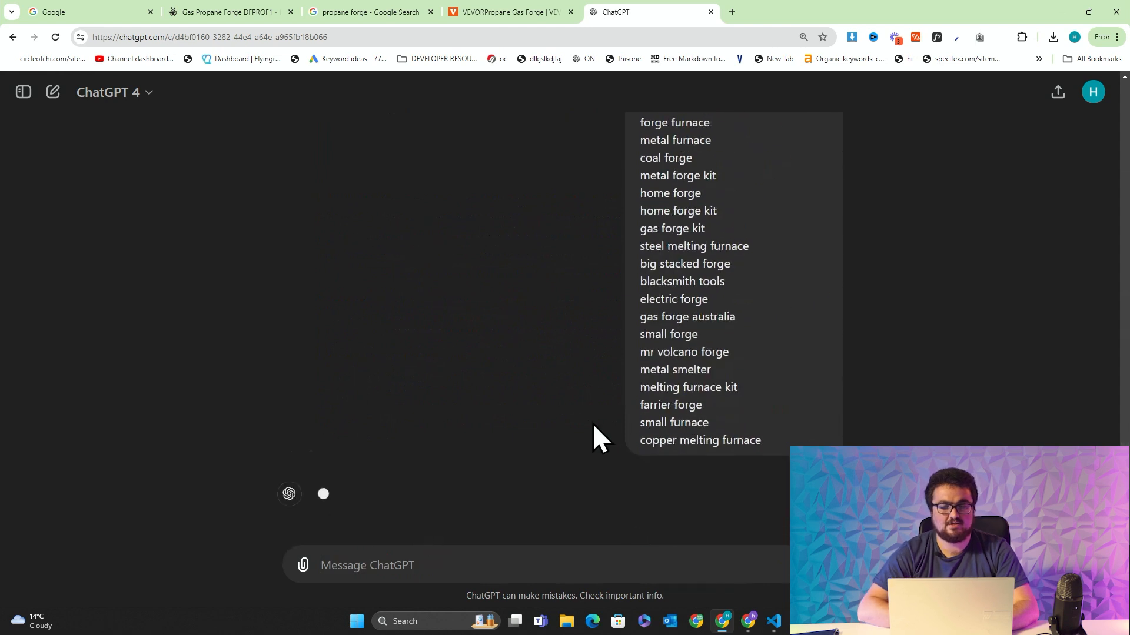